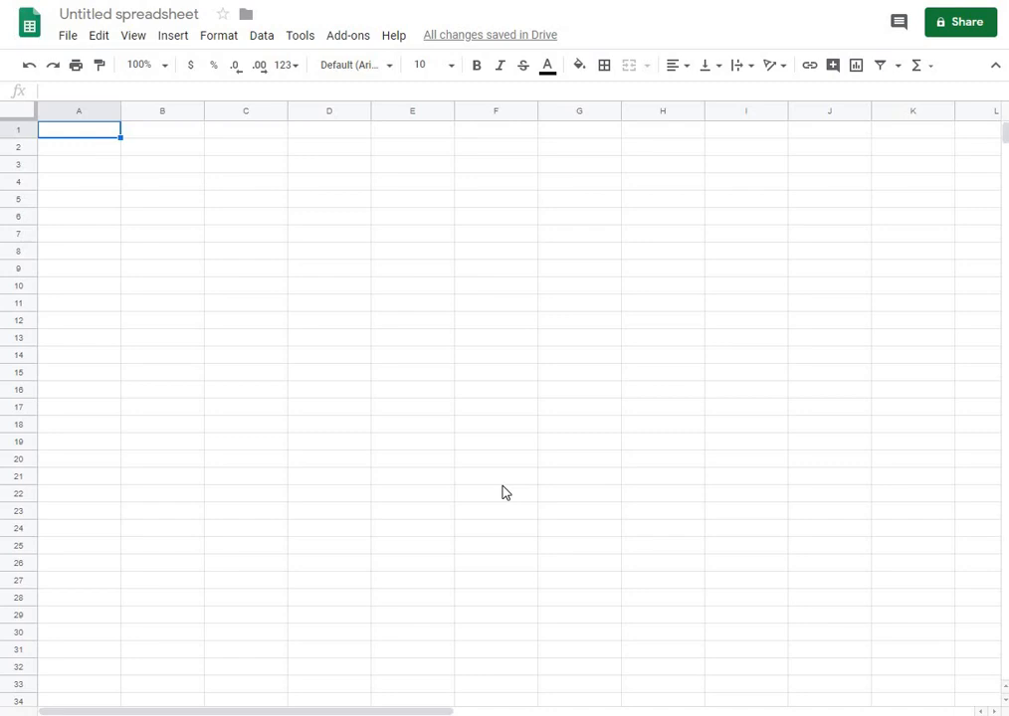
# Widen column C to about six times its width and set its text wrapping to Wrap
pyautogui.click(249, 155)
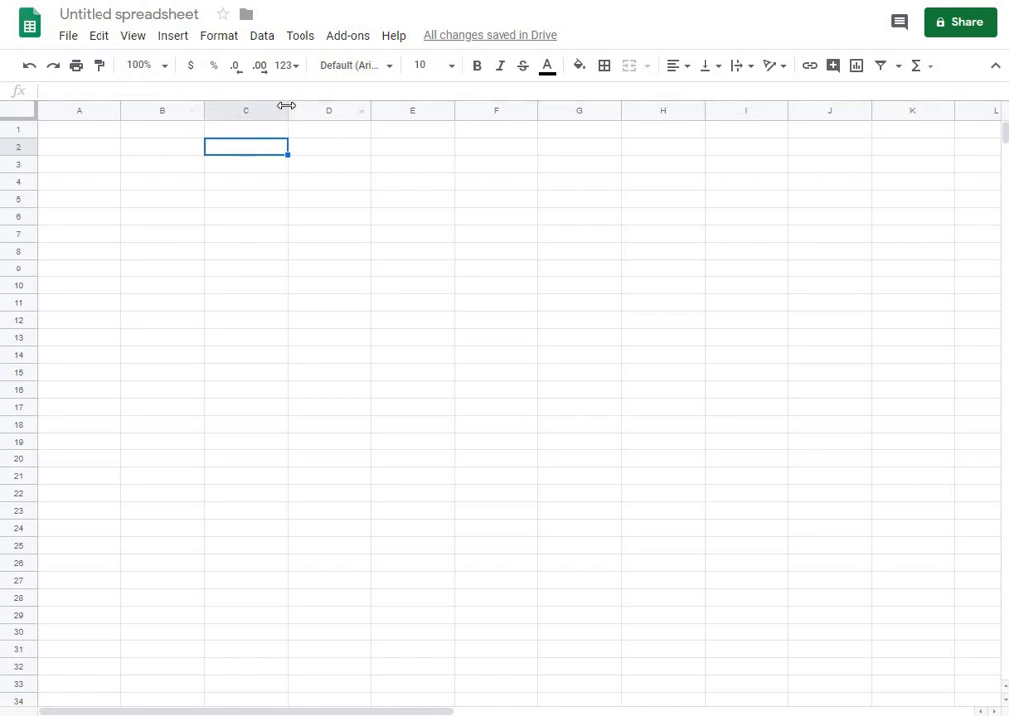
pyautogui.moveTo(286, 106); pyautogui.dragTo(702, 114)
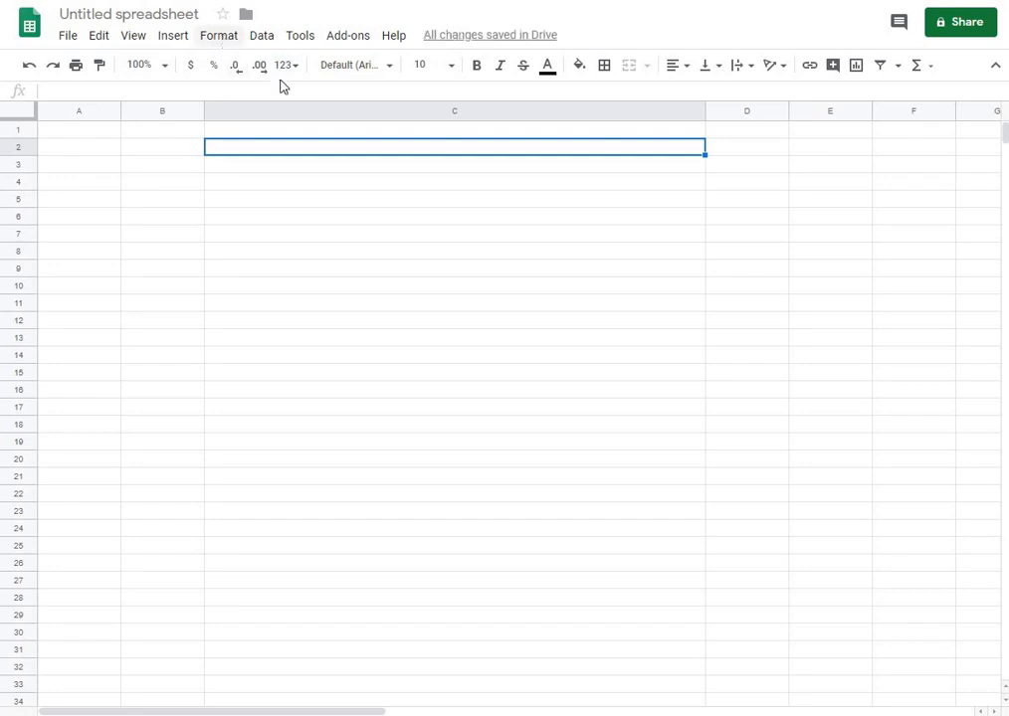
pyautogui.click(304, 110)
pyautogui.click(221, 36)
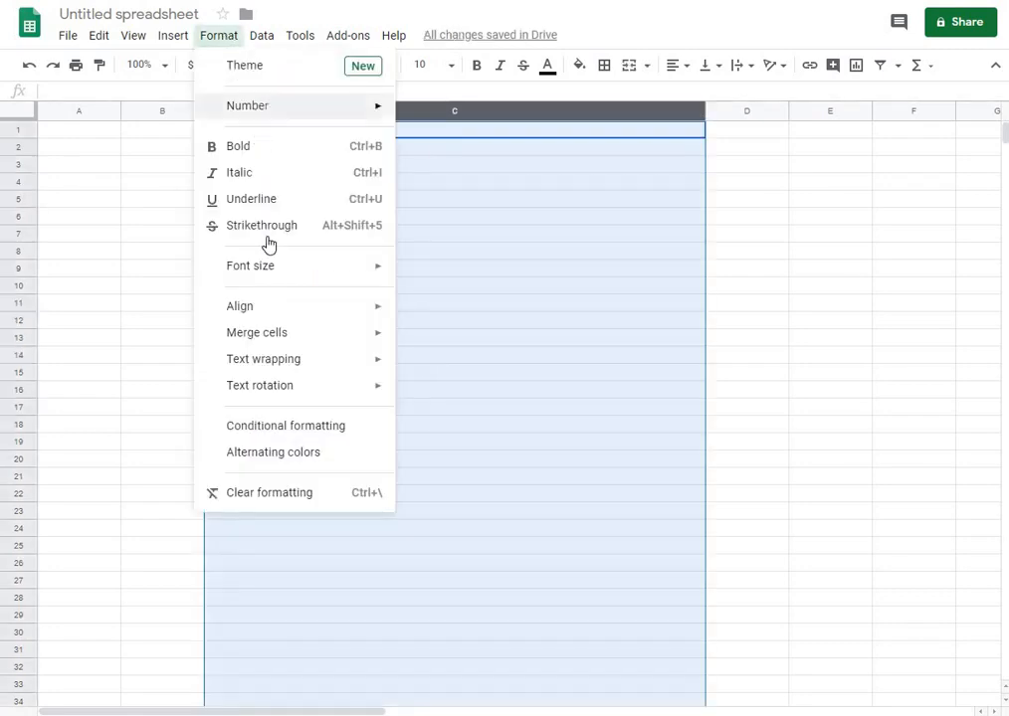
pyautogui.moveTo(295, 371)
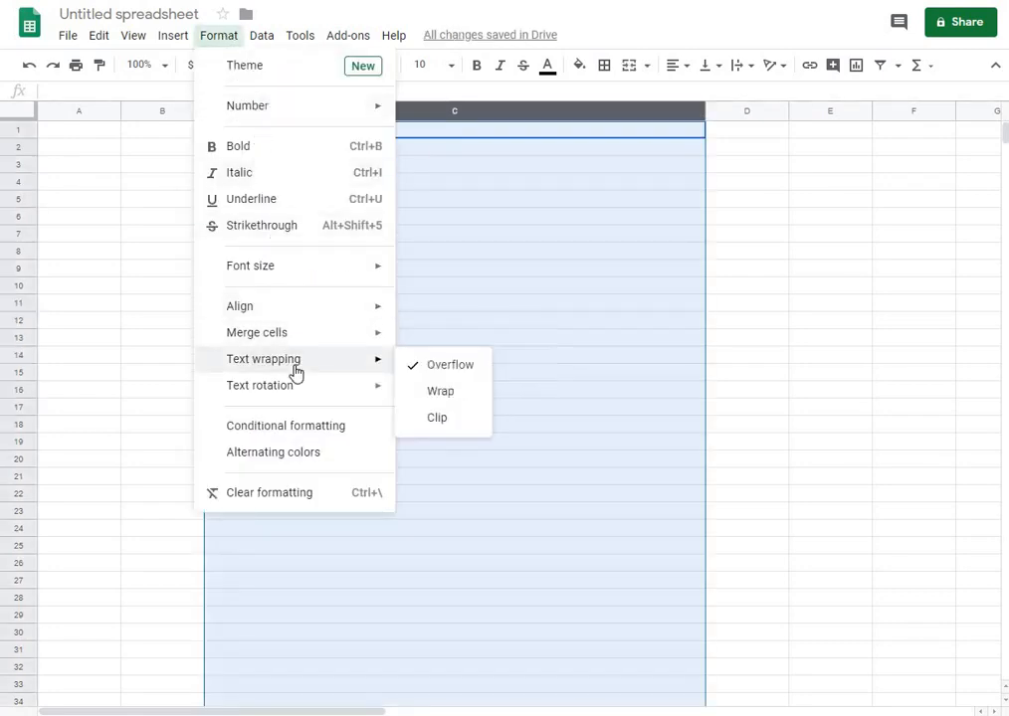
pyautogui.click(435, 393)
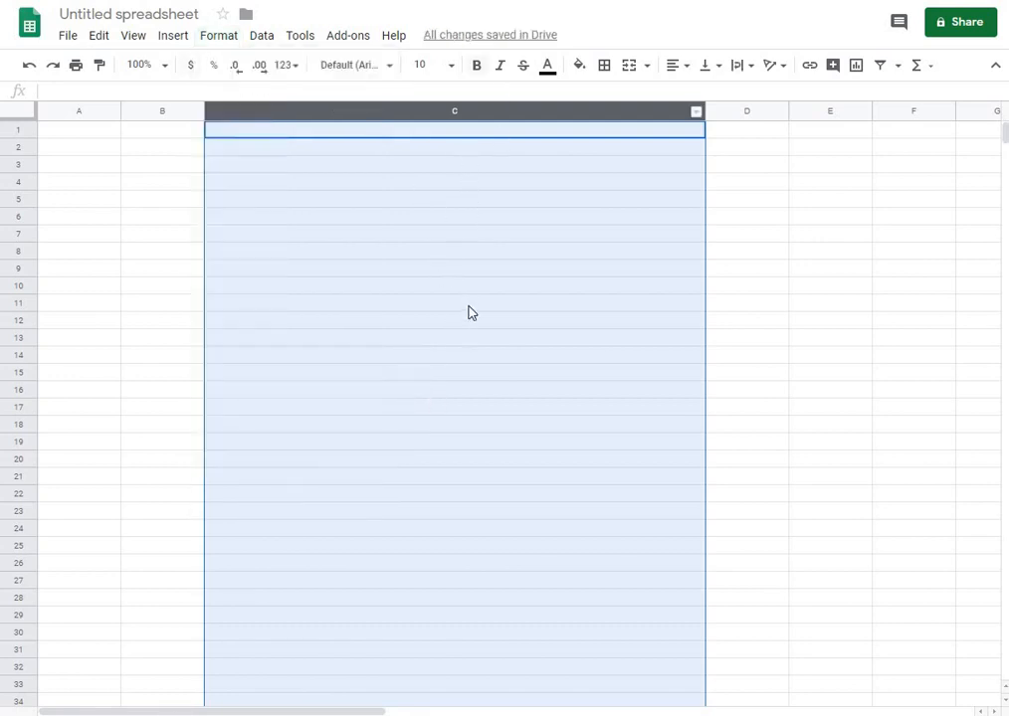
pyautogui.click(414, 204)
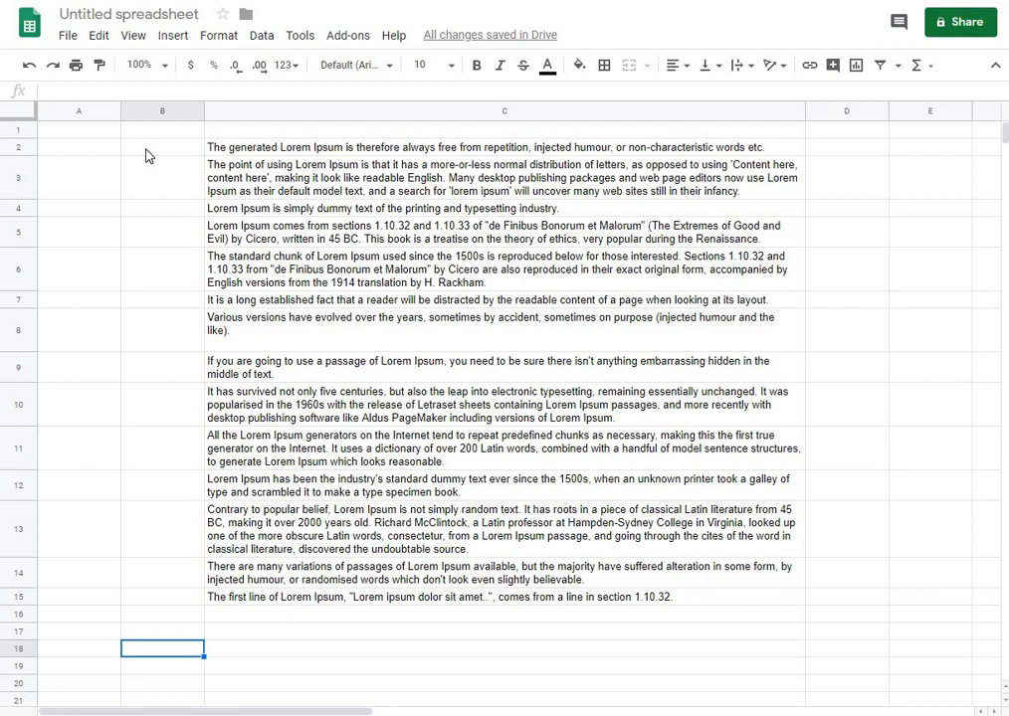
# Enter the letters b, c, a, a, b in cells A2 to A6
pyautogui.click(102, 153)
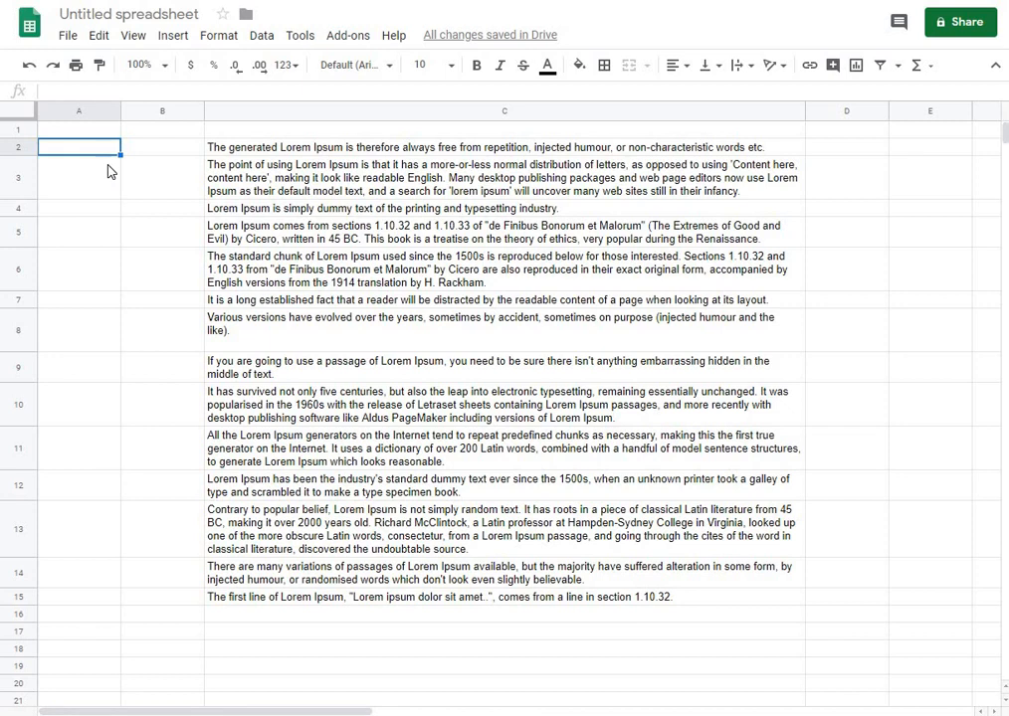
pyautogui.write('b')
pyautogui.click(103, 187)
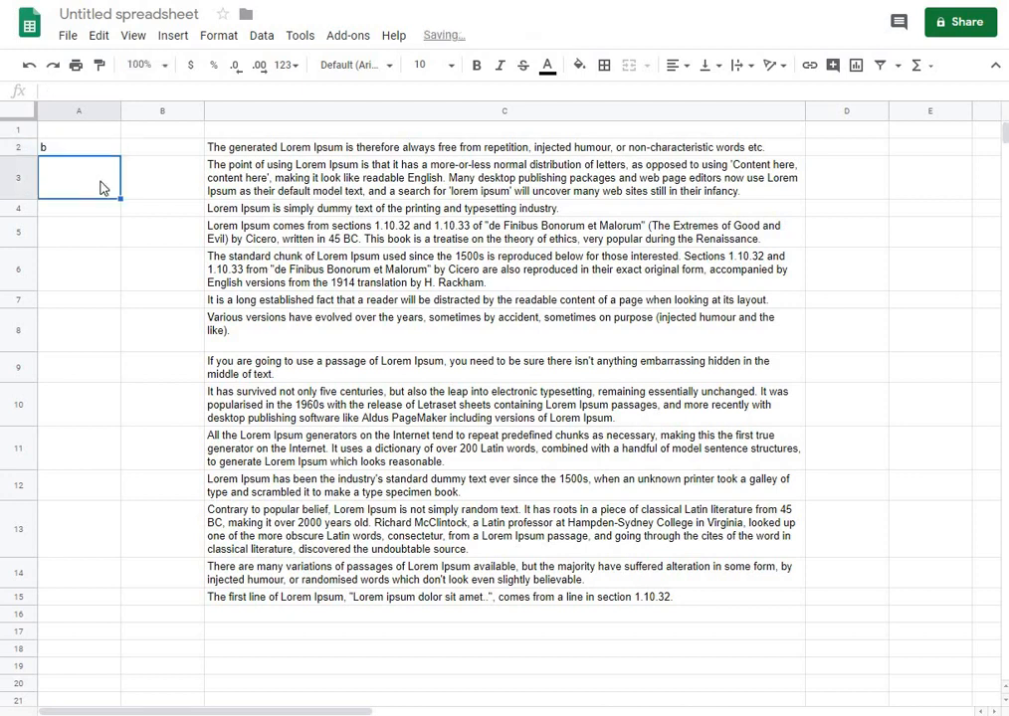
pyautogui.write('c')
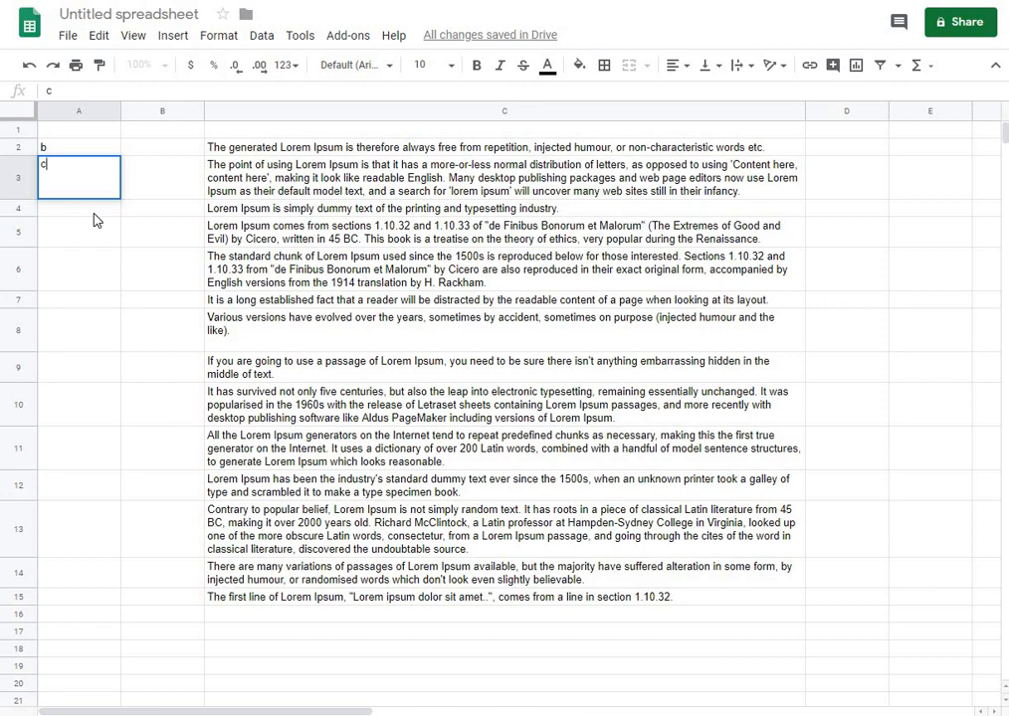
pyautogui.click(94, 214)
pyautogui.write('a')
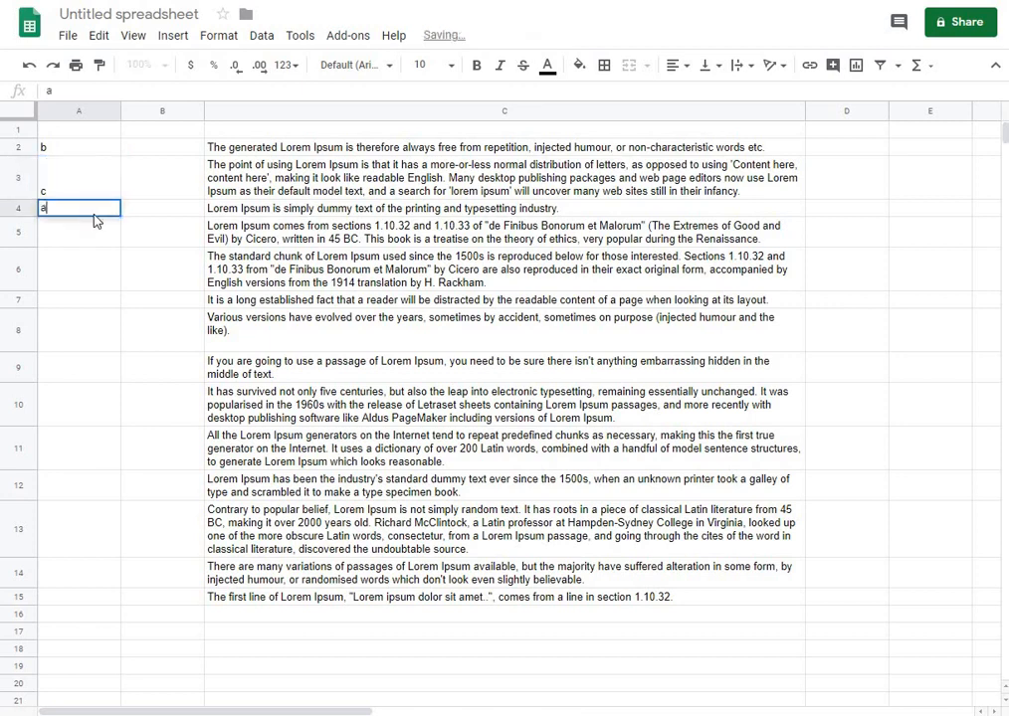
pyautogui.click(97, 242)
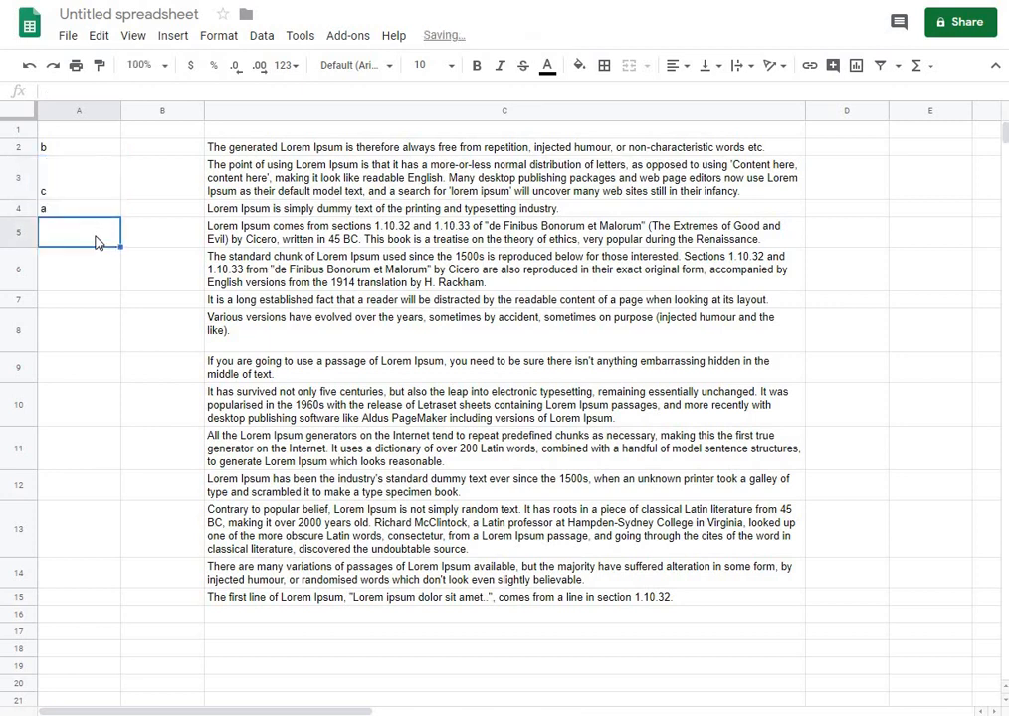
pyautogui.write('a')
pyautogui.click(87, 282)
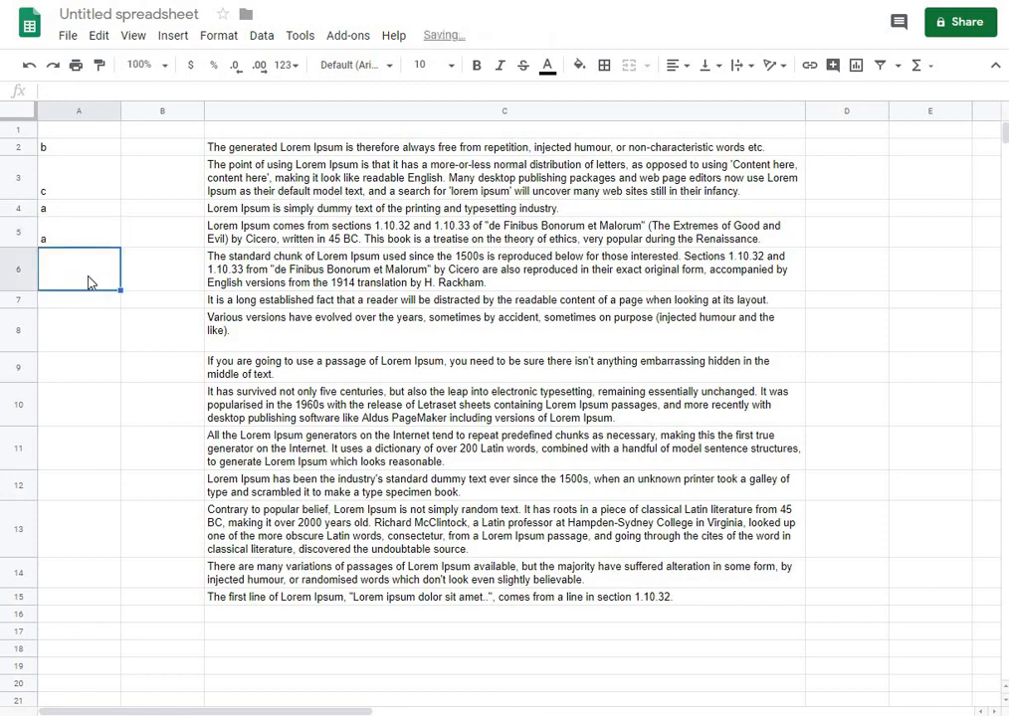
pyautogui.write('b')
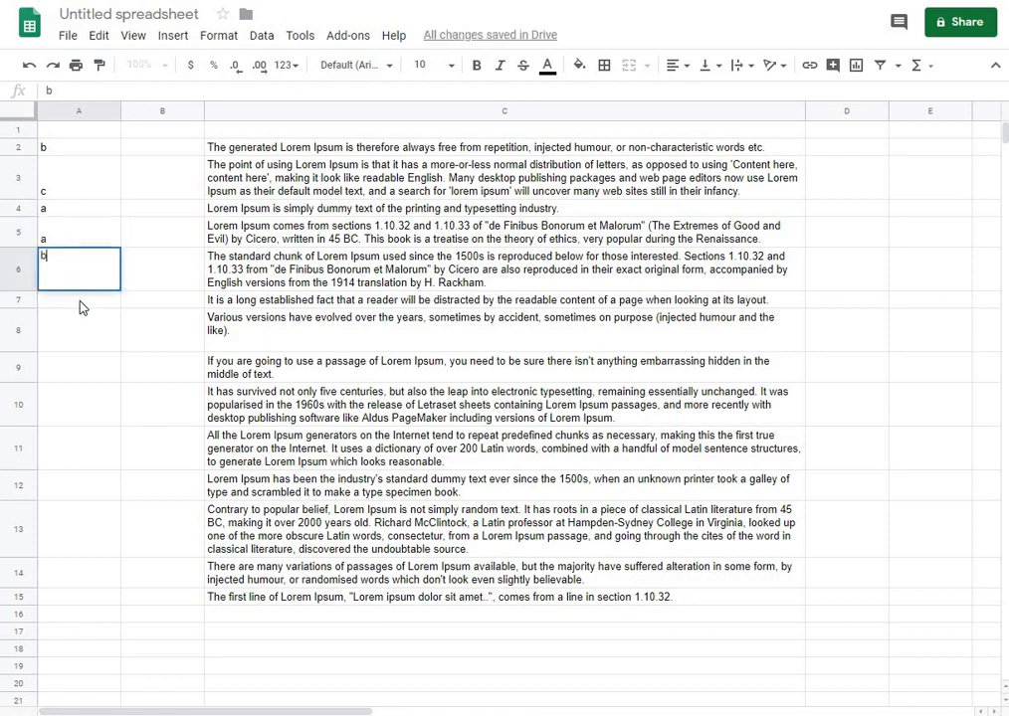
pyautogui.press('Return')
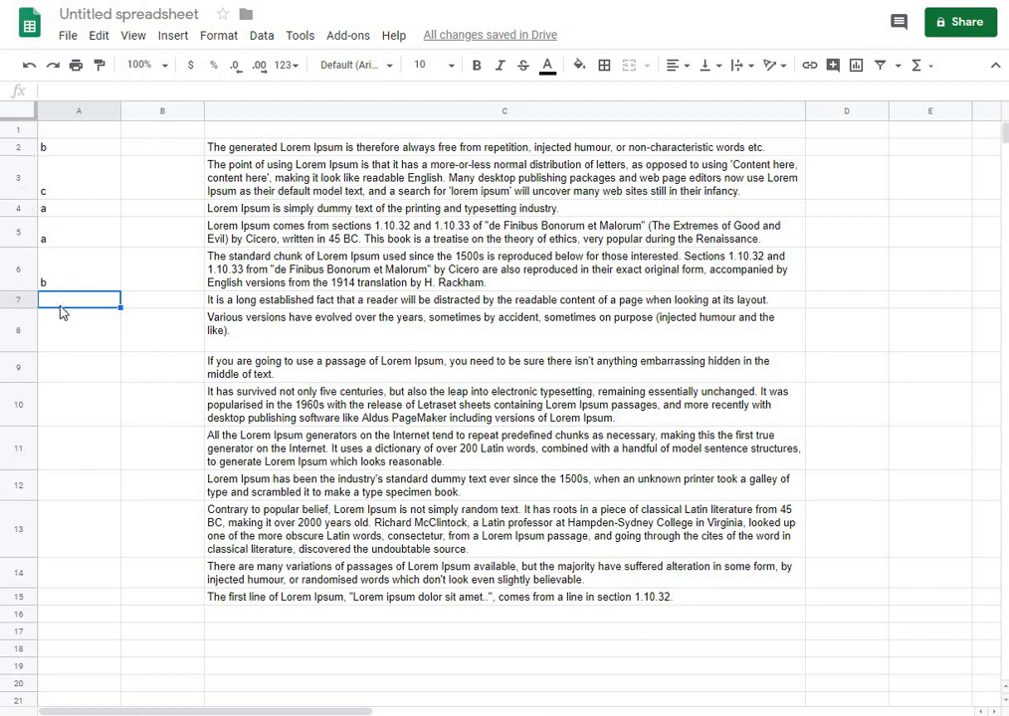
# Enter the letters d, c, a, b, c, d, a, c, d in cells A7 to A15
pyautogui.write('d')
pyautogui.press('Return')
pyautogui.write('c')
pyautogui.press('Return')
pyautogui.write('a')
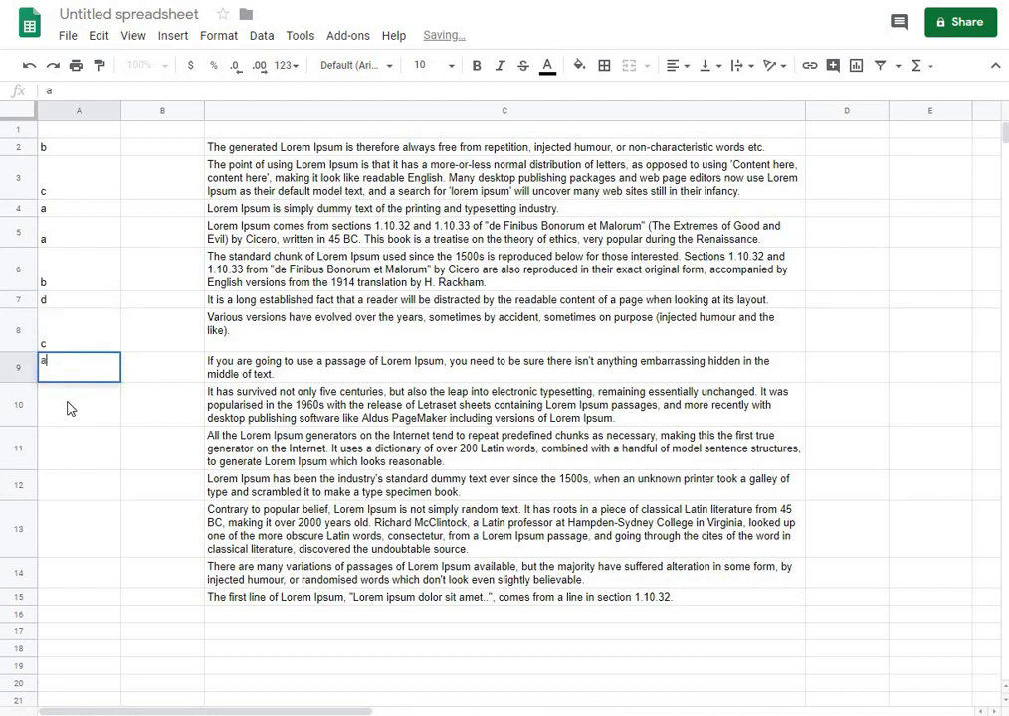
pyautogui.press('Return')
pyautogui.write('b')
pyautogui.press('Return')
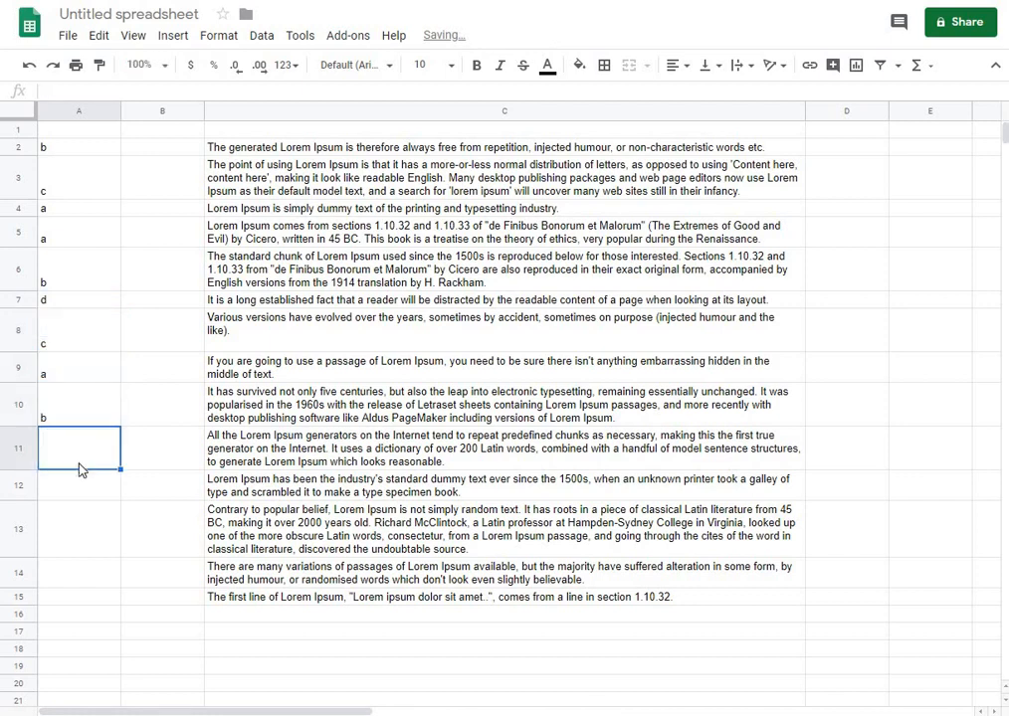
pyautogui.write('c')
pyautogui.press('Return')
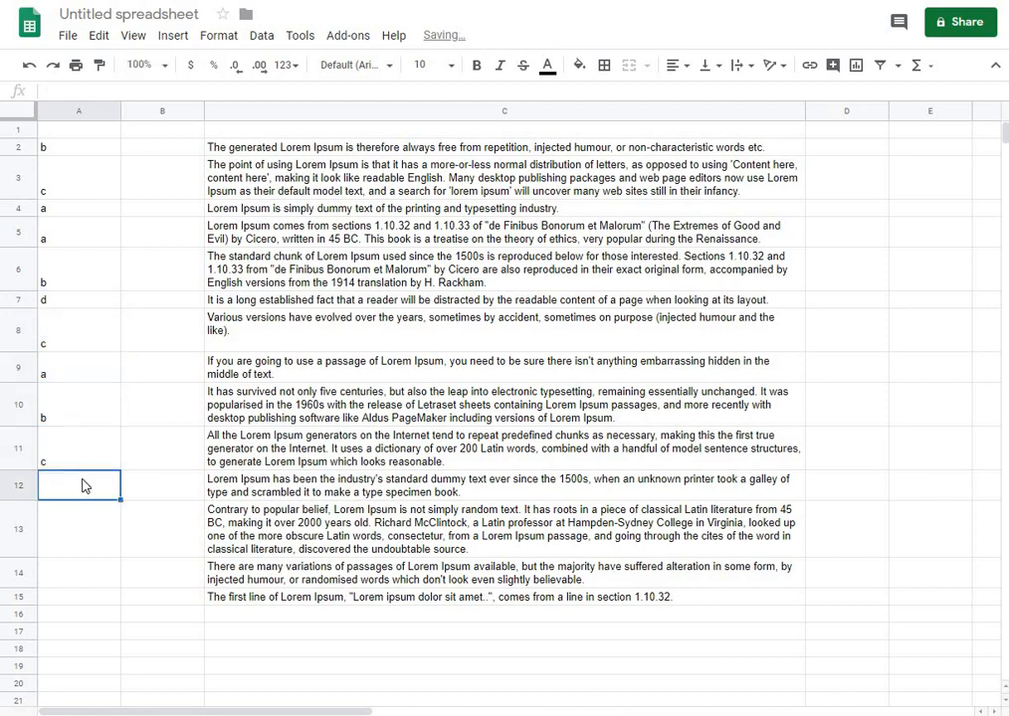
pyautogui.write('d')
pyautogui.press('Return')
pyautogui.write('a')
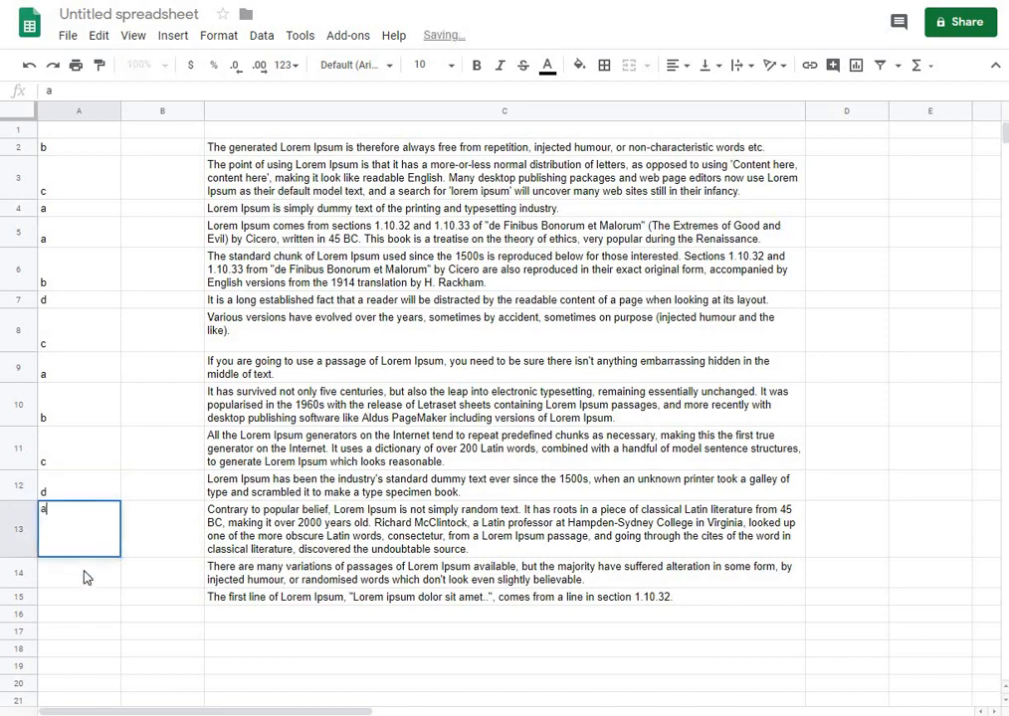
pyautogui.press('Return')
pyautogui.write('c')
pyautogui.press('Return')
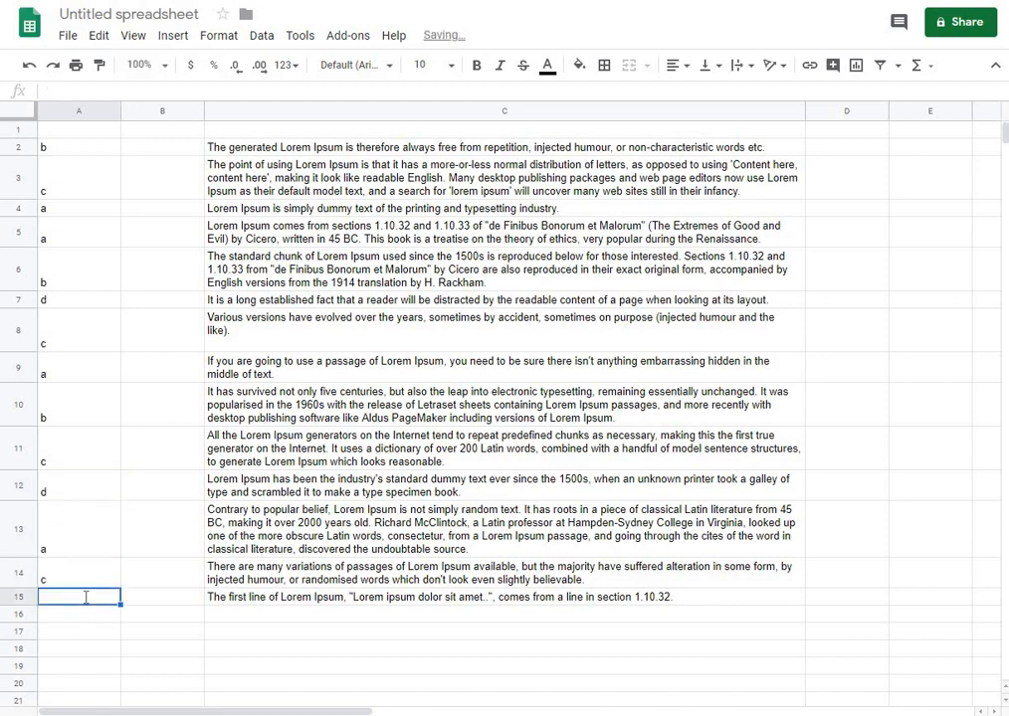
pyautogui.write('d')
pyautogui.click(82, 495)
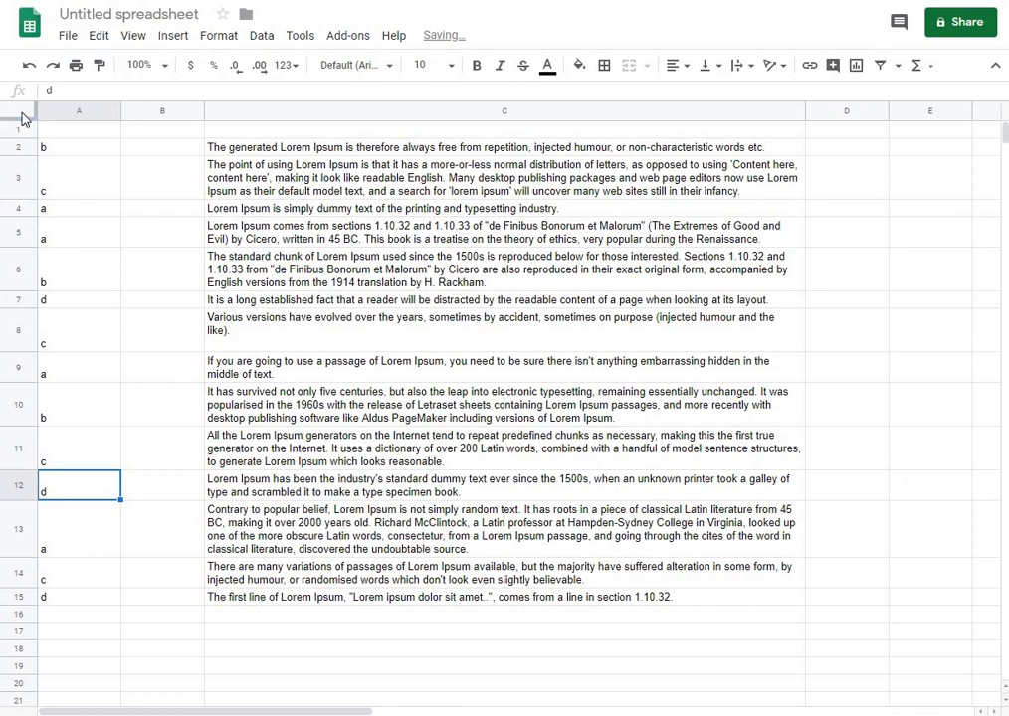
# Select the whole sheet and create a filter on it
pyautogui.click(24, 113)
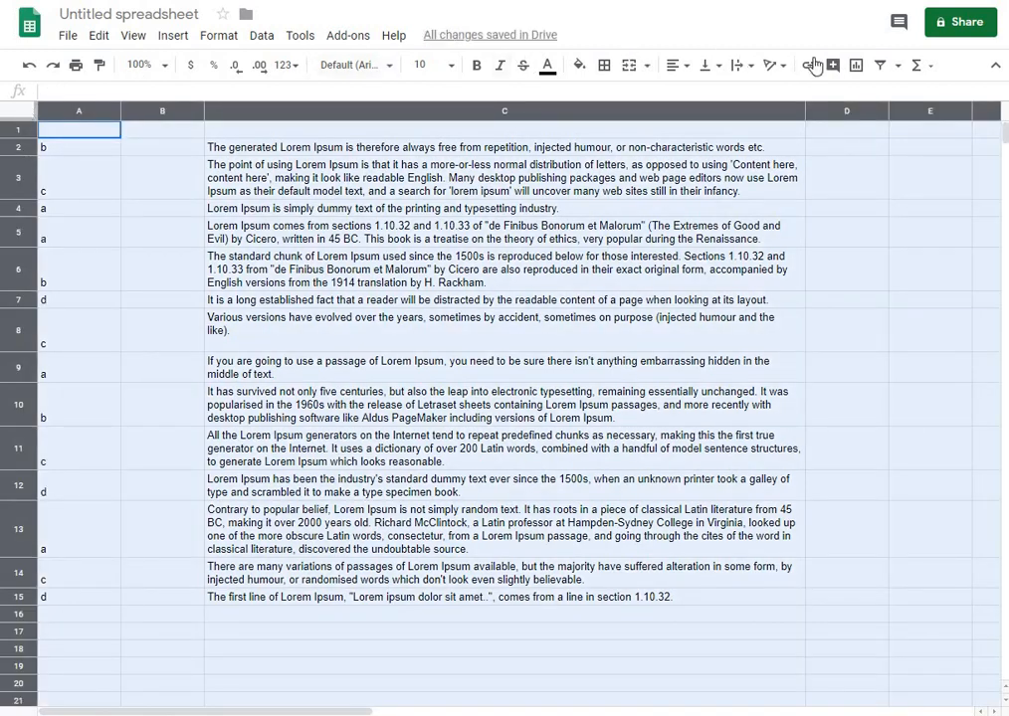
pyautogui.click(882, 65)
pyautogui.click(162, 208)
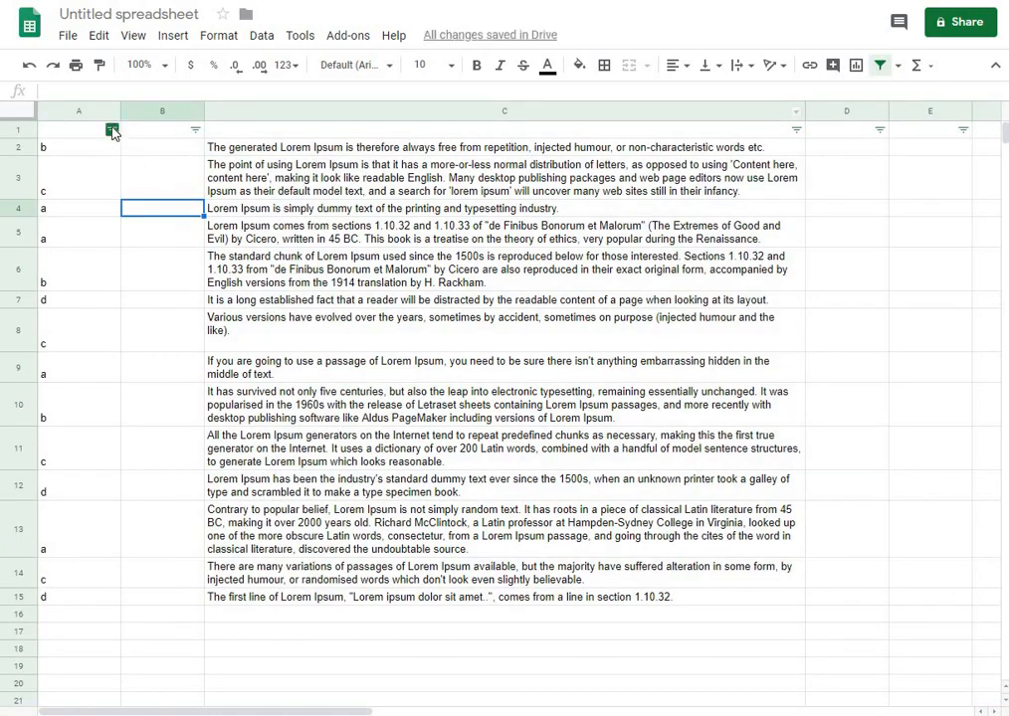
# Sort the rows by column A from A to Z
pyautogui.click(112, 131)
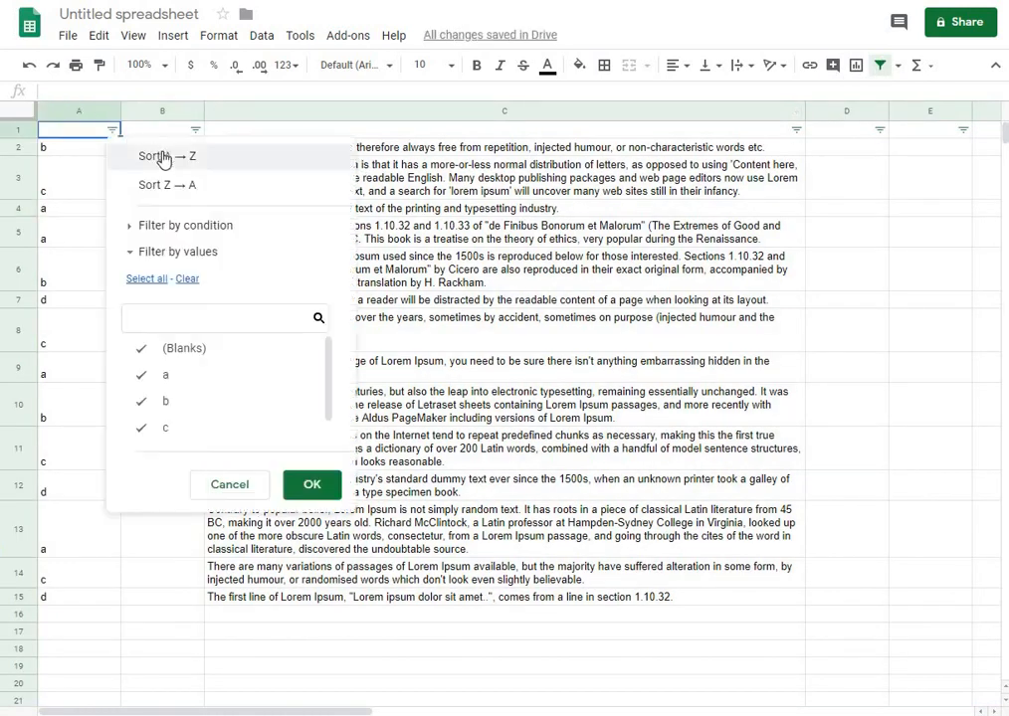
pyautogui.click(164, 156)
pyautogui.click(52, 149)
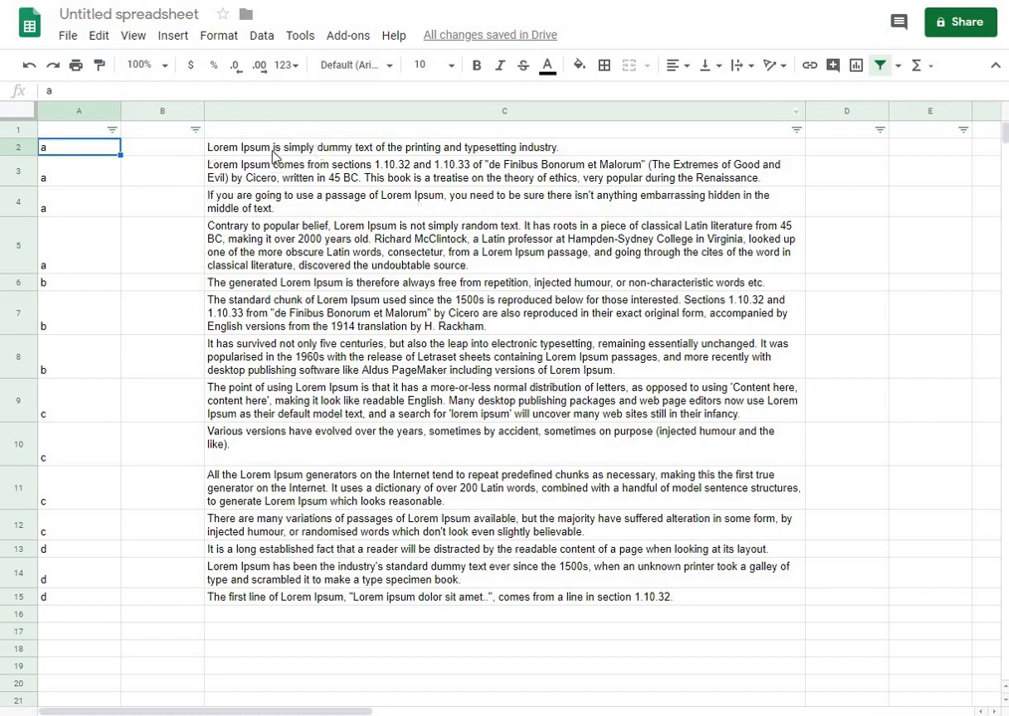
# Filter column A by values to show only rows with a
pyautogui.click(187, 155)
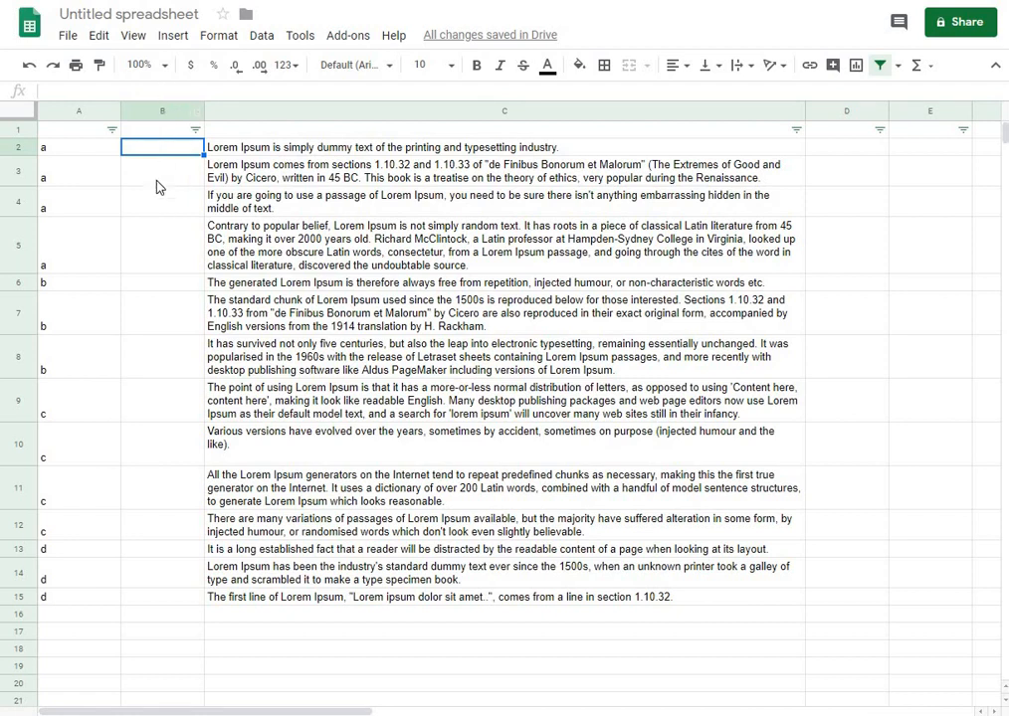
pyautogui.click(111, 131)
pyautogui.click(187, 278)
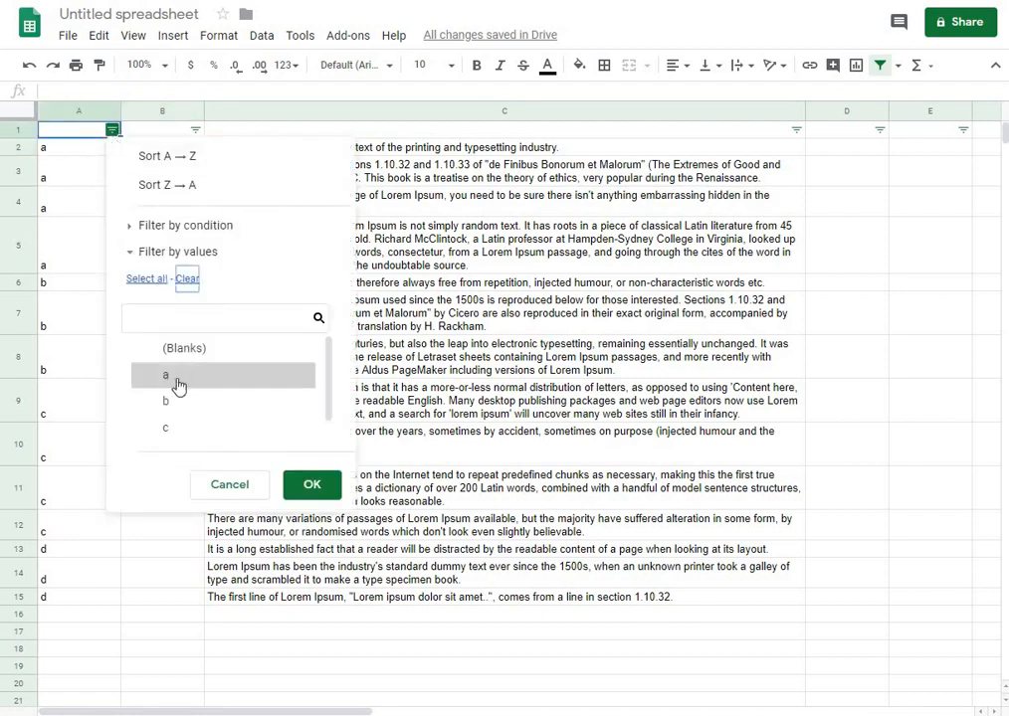
pyautogui.click(182, 377)
pyautogui.click(313, 485)
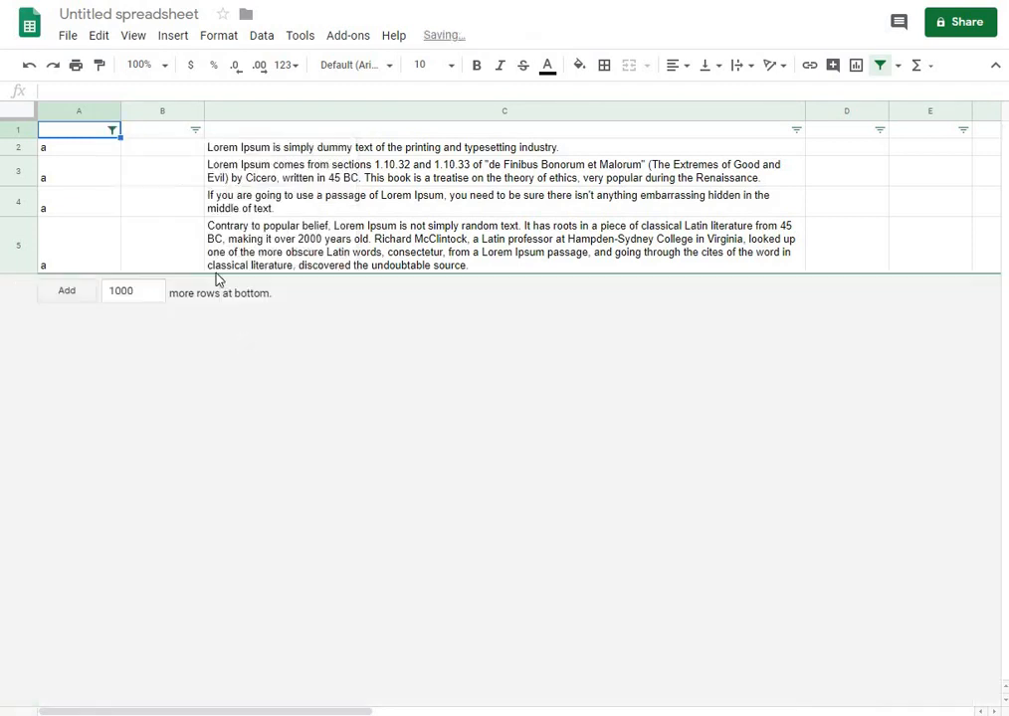
# Number the visible rows 1 to 4 in column B
pyautogui.click(192, 150)
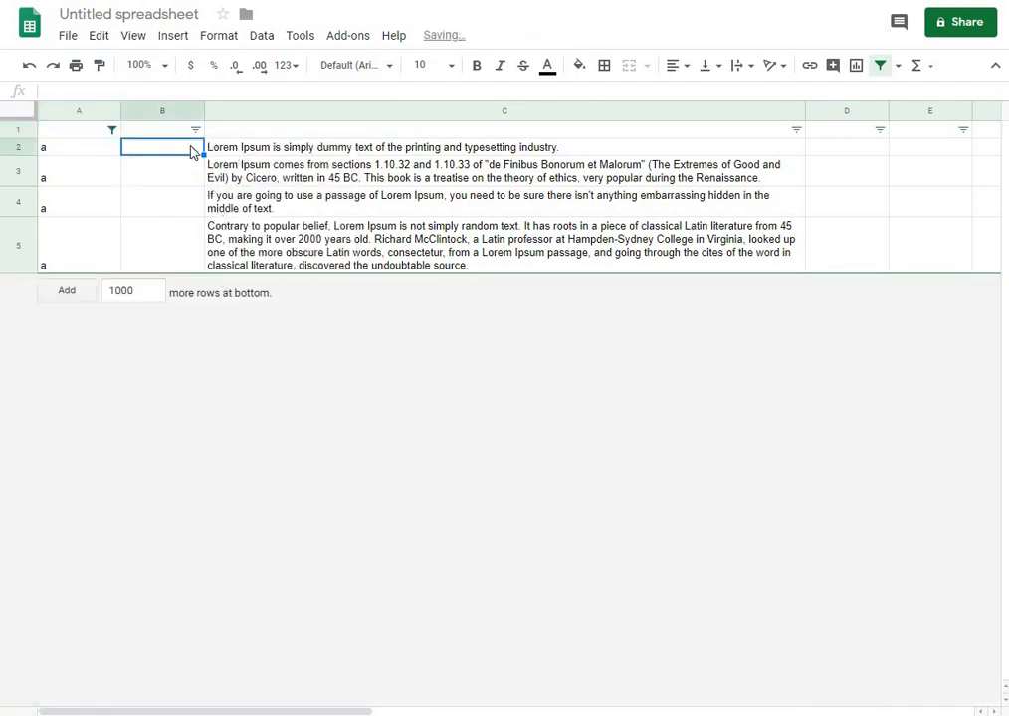
pyautogui.write('1')
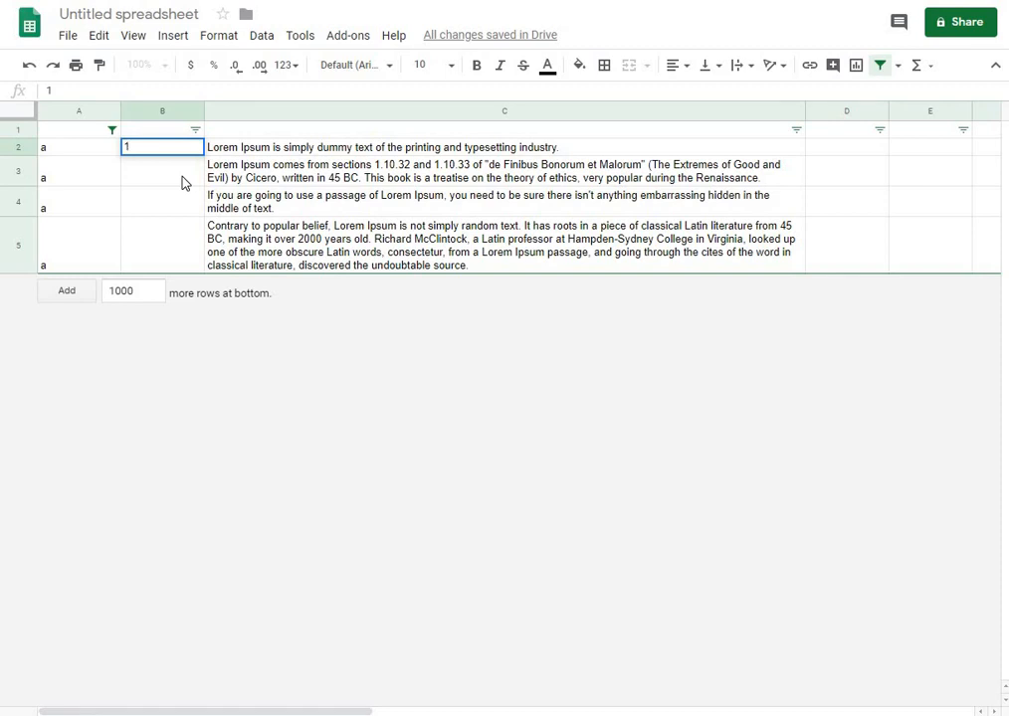
pyautogui.press('Return')
pyautogui.write('2')
pyautogui.press('Return')
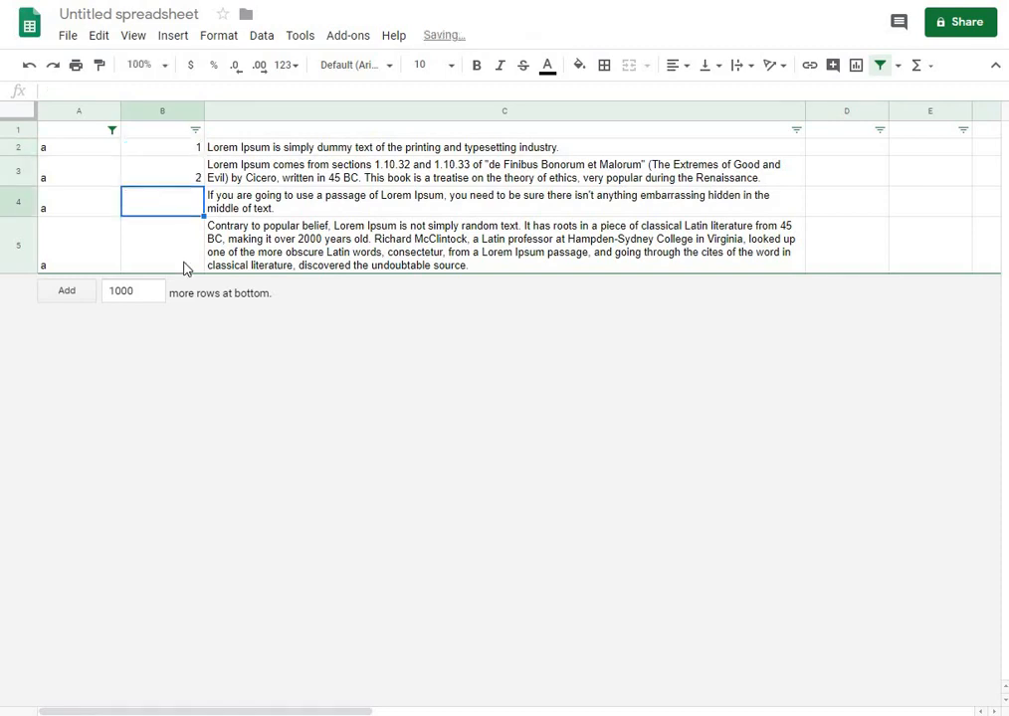
pyautogui.write('3')
pyautogui.press('Return')
pyautogui.write('4')
# Reset column A's filter to show all values
pyautogui.click(112, 131)
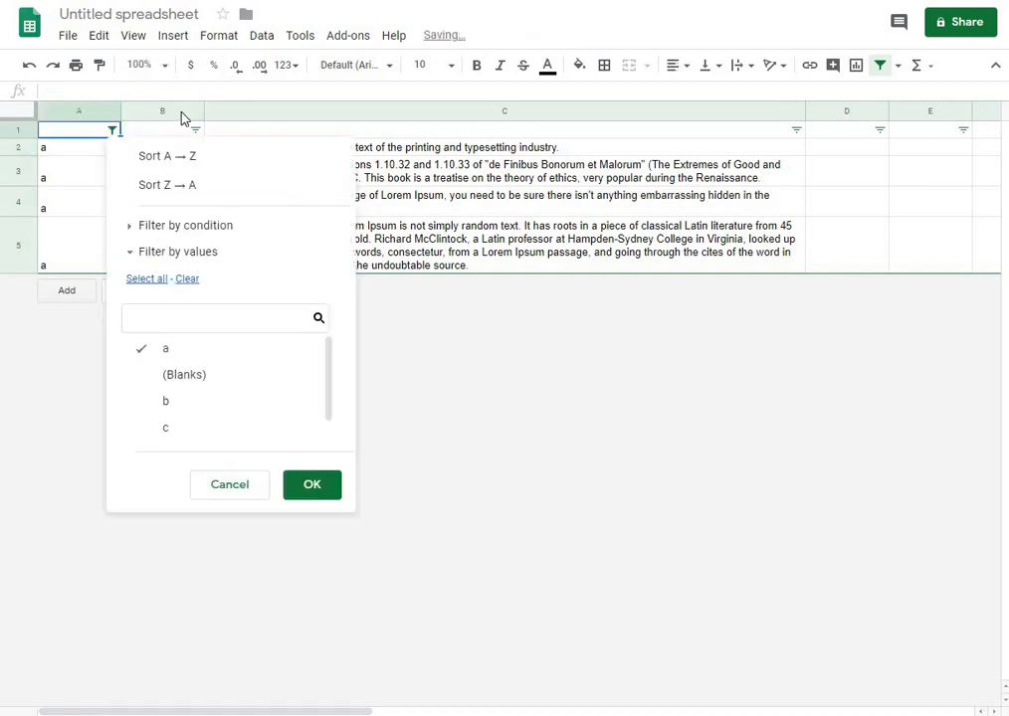
pyautogui.click(147, 280)
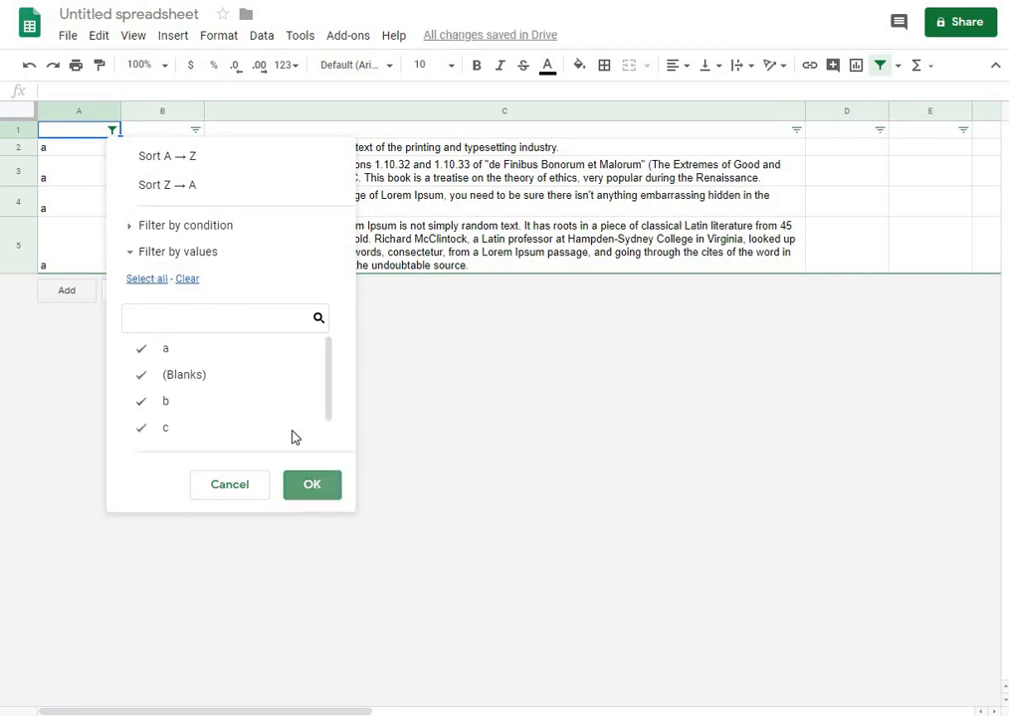
pyautogui.click(311, 485)
pyautogui.click(140, 289)
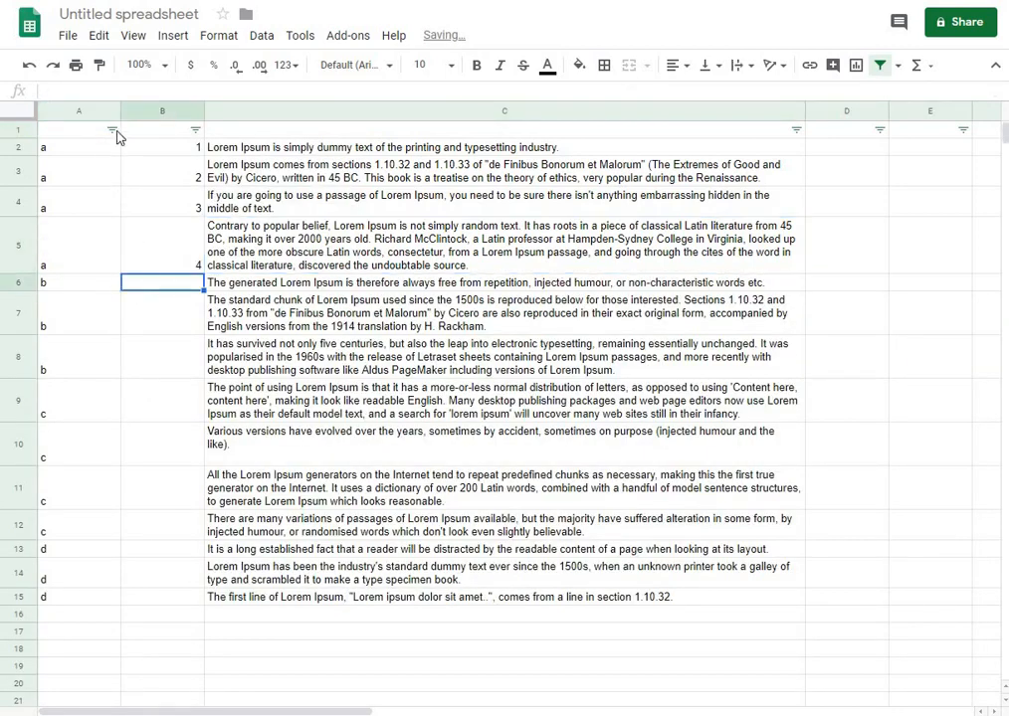
# Filter column A by values to show only rows with b
pyautogui.click(113, 131)
pyautogui.click(187, 279)
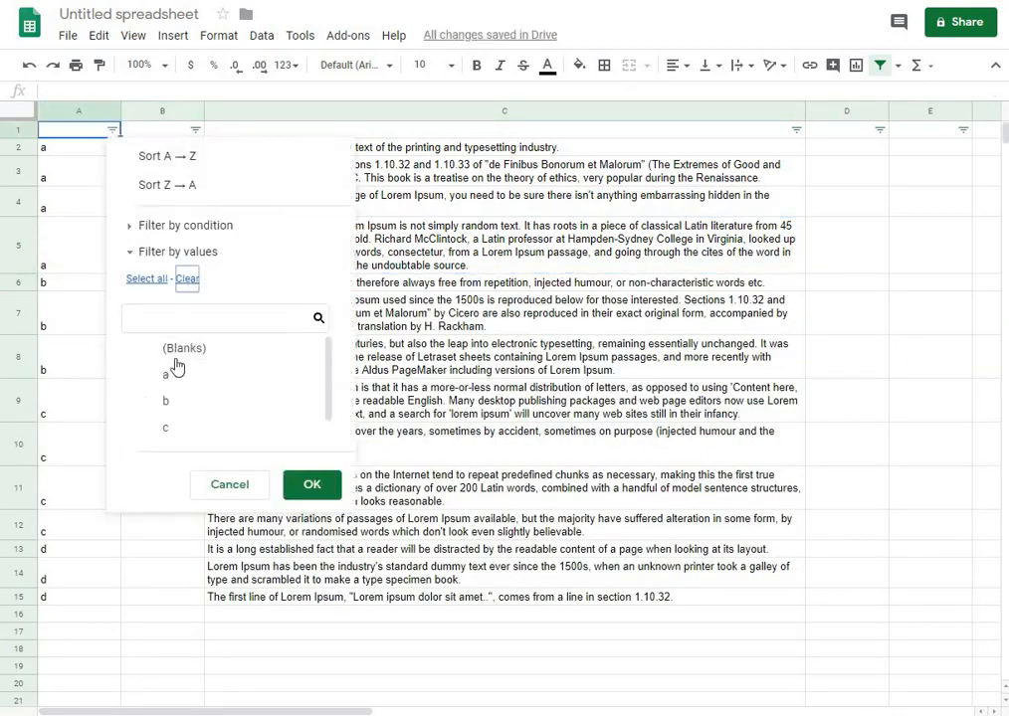
pyautogui.click(179, 402)
pyautogui.click(311, 484)
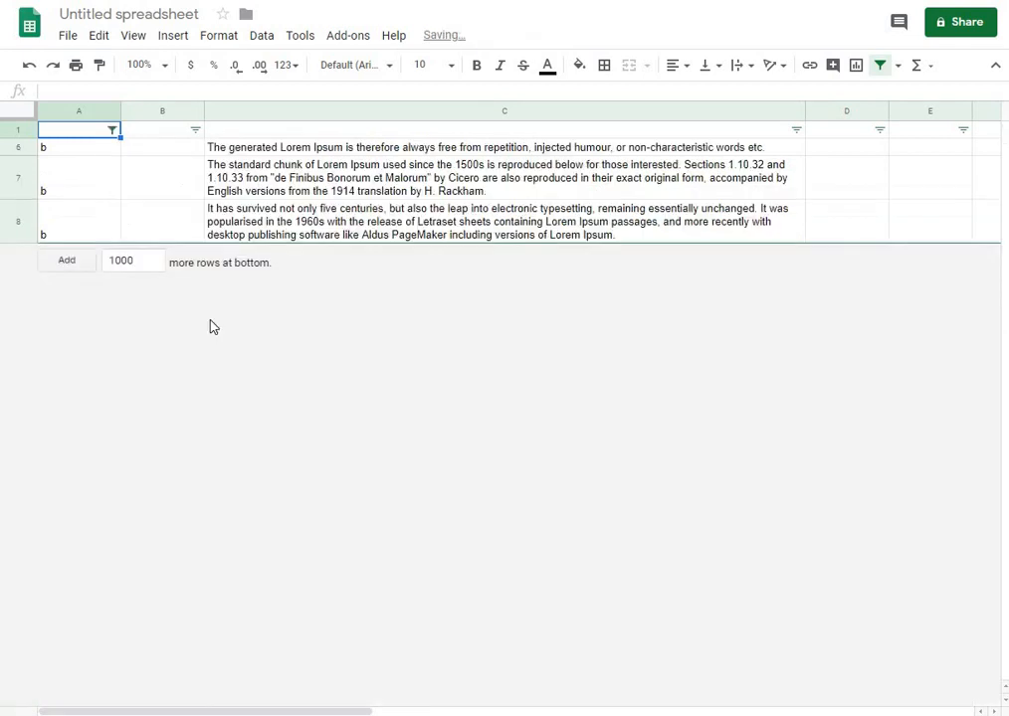
# Number the visible b rows 1 to 3 in column B
pyautogui.click(159, 177)
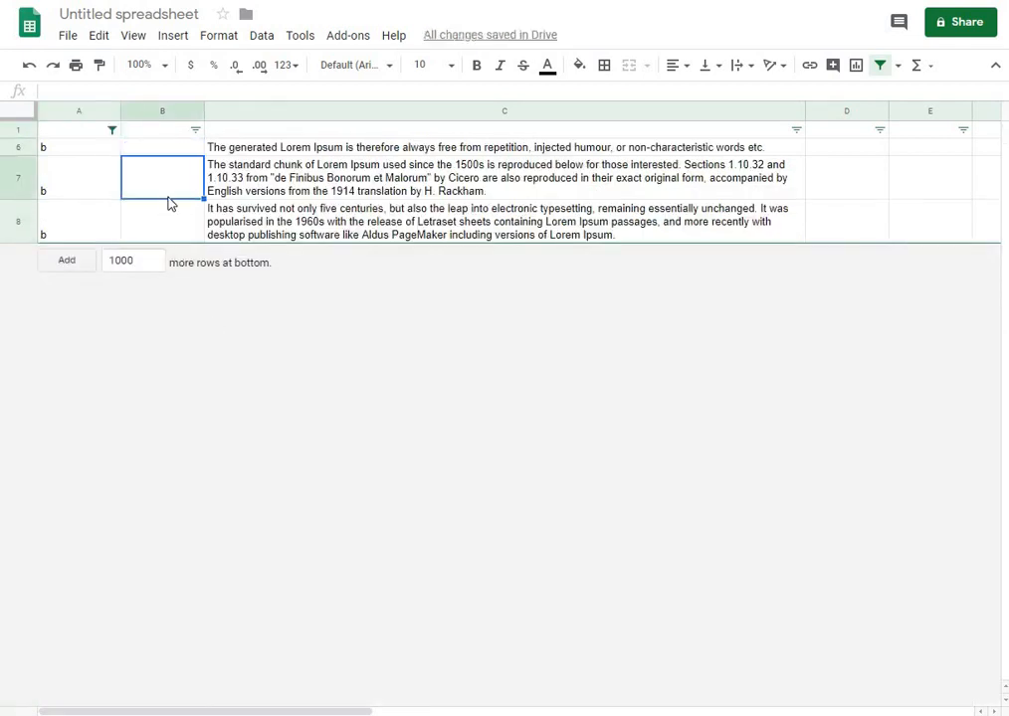
pyautogui.write('1')
pyautogui.press('Return')
pyautogui.write('2')
pyautogui.click(163, 148)
pyautogui.write('3')
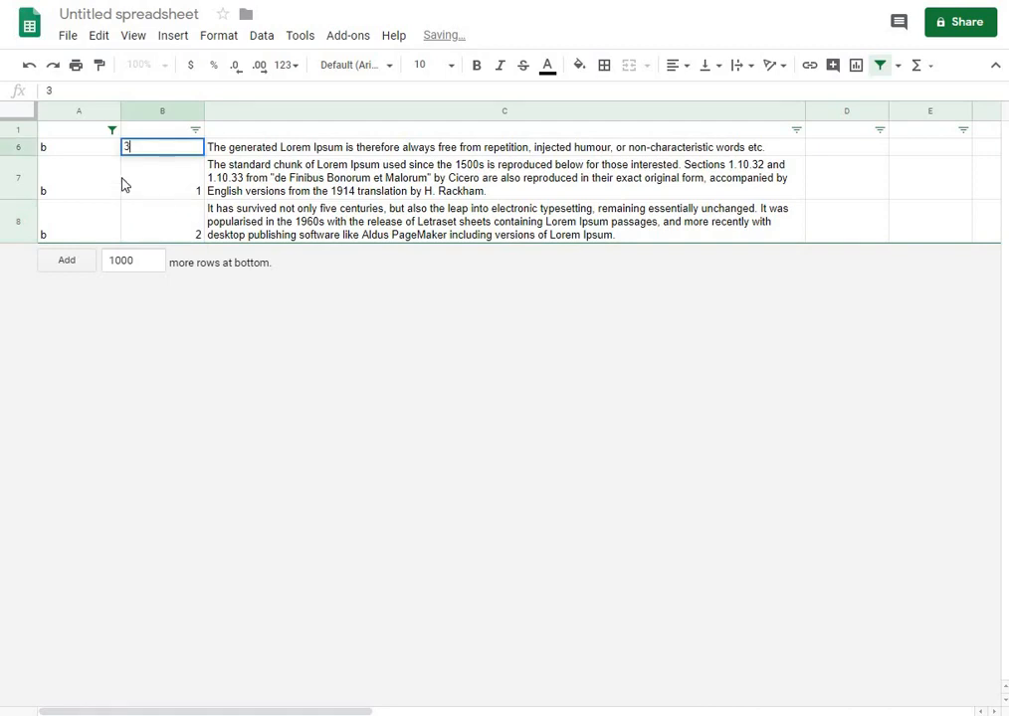
pyautogui.press('Return')
# Reset column A's filter to show all values
pyautogui.click(111, 131)
pyautogui.click(146, 279)
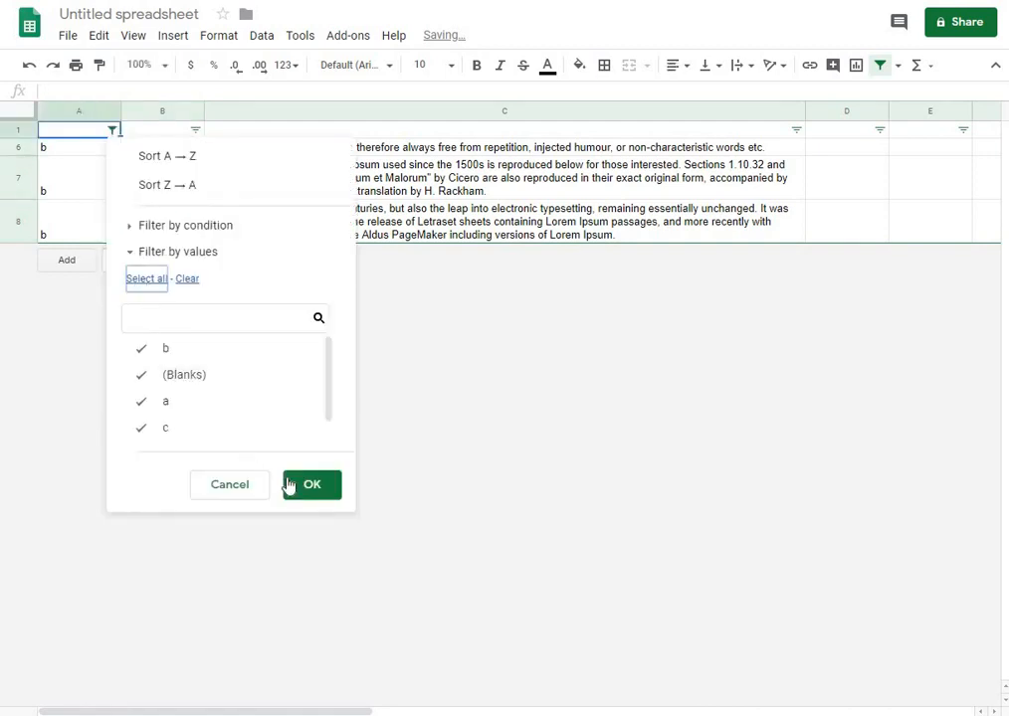
pyautogui.click(311, 484)
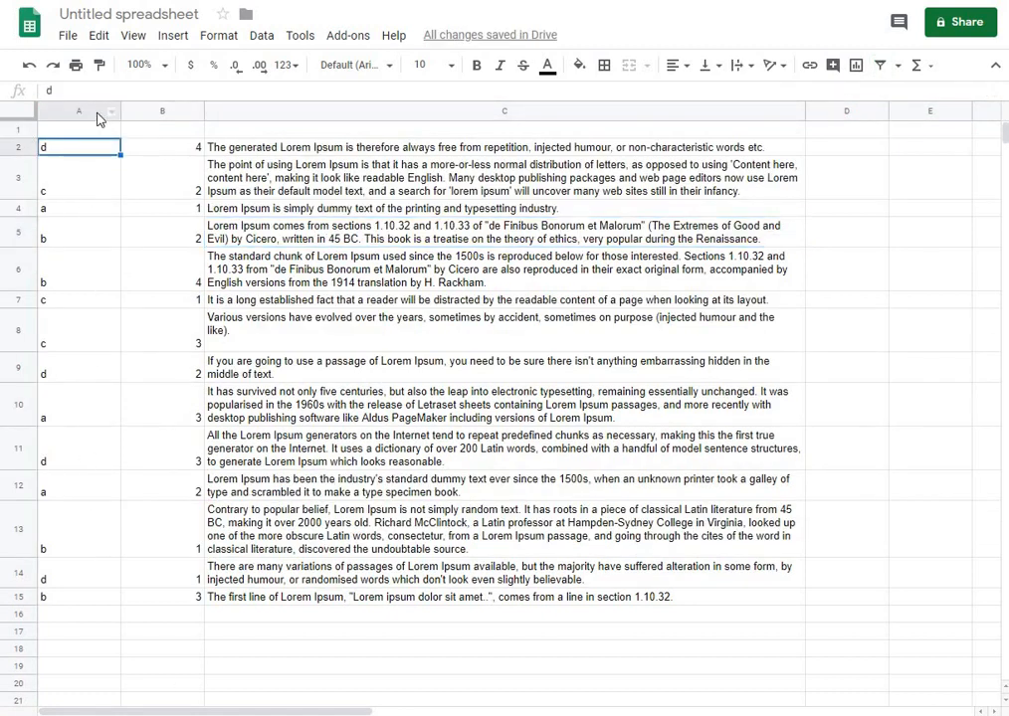
# Create a filter over the whole sheet and sort column A from A to Z
pyautogui.click(19, 115)
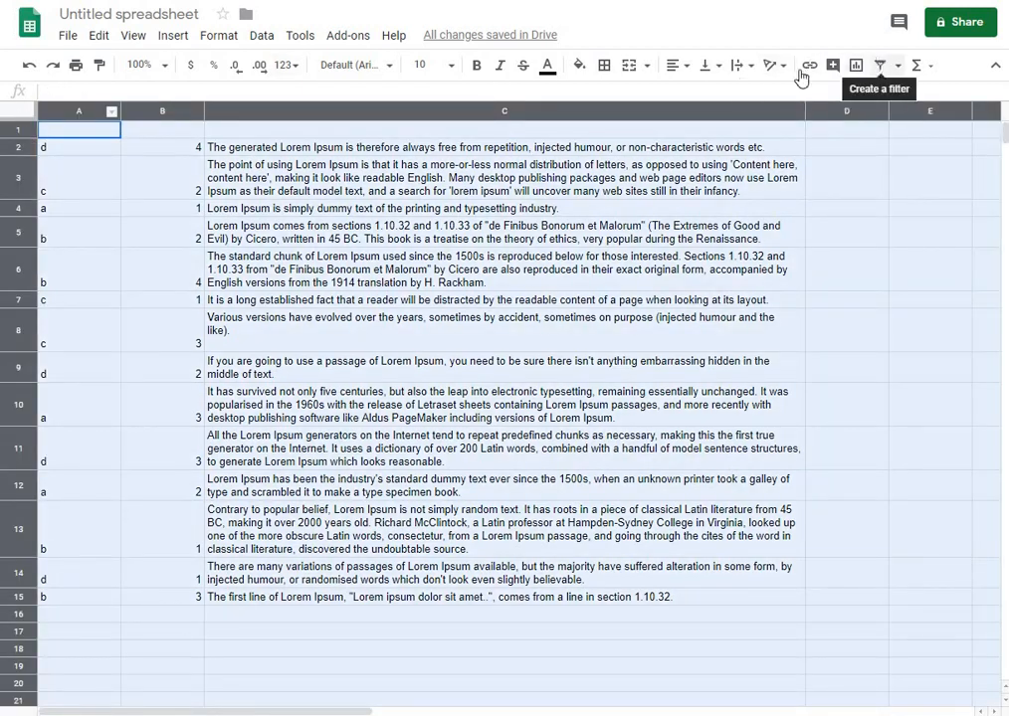
pyautogui.click(880, 65)
pyautogui.click(107, 125)
pyautogui.click(112, 129)
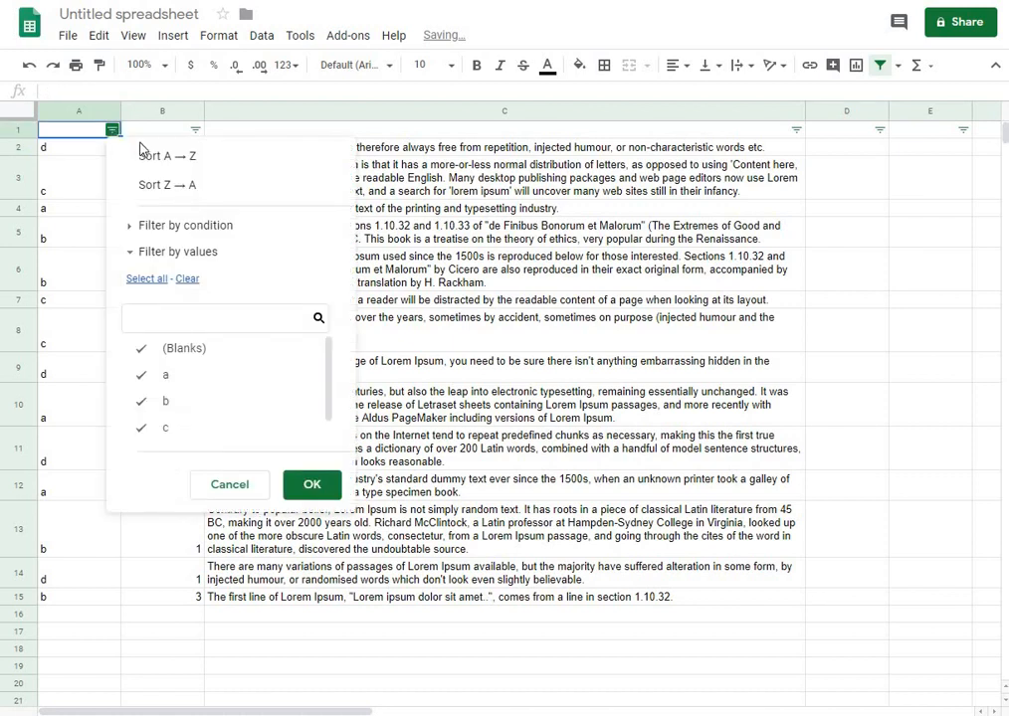
pyautogui.click(171, 155)
pyautogui.click(154, 211)
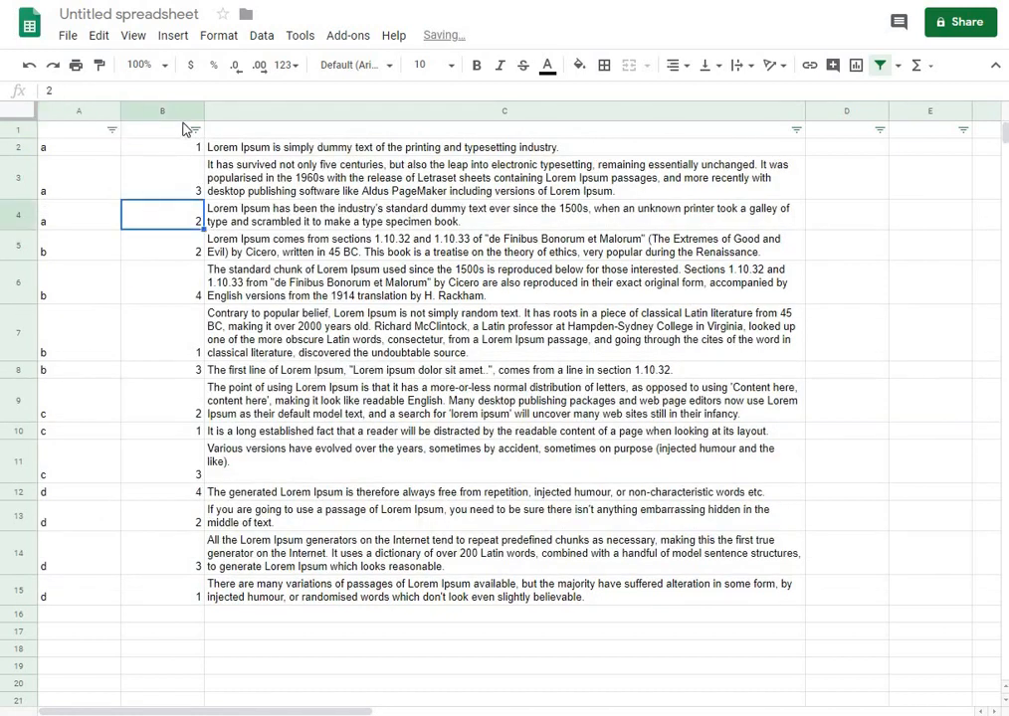
pyautogui.click(164, 166)
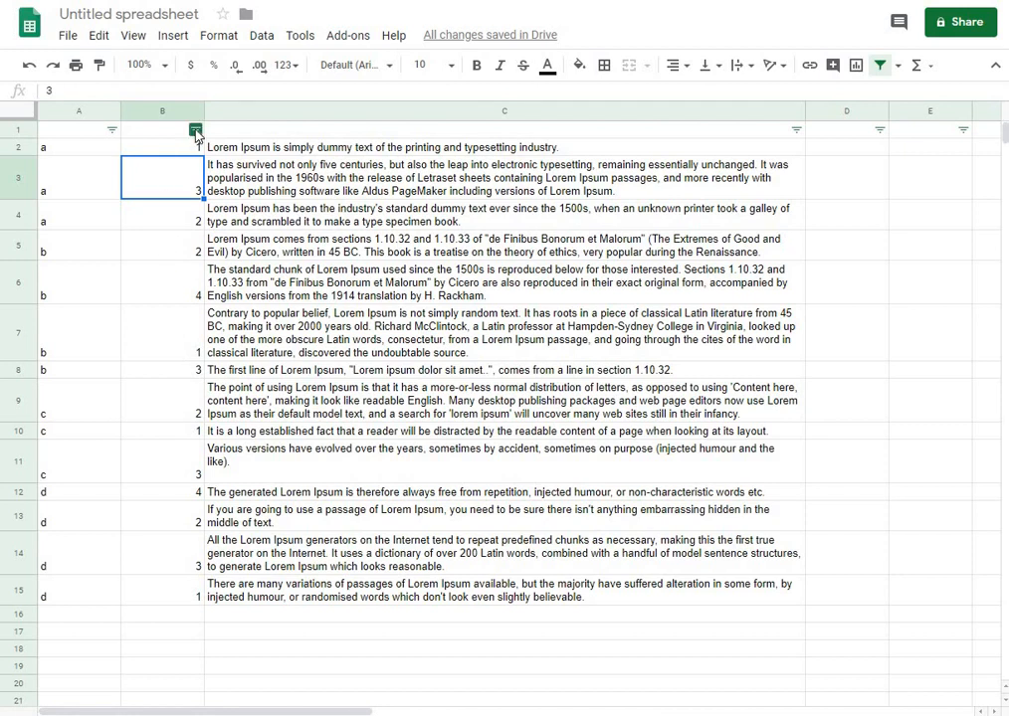
pyautogui.click(196, 132)
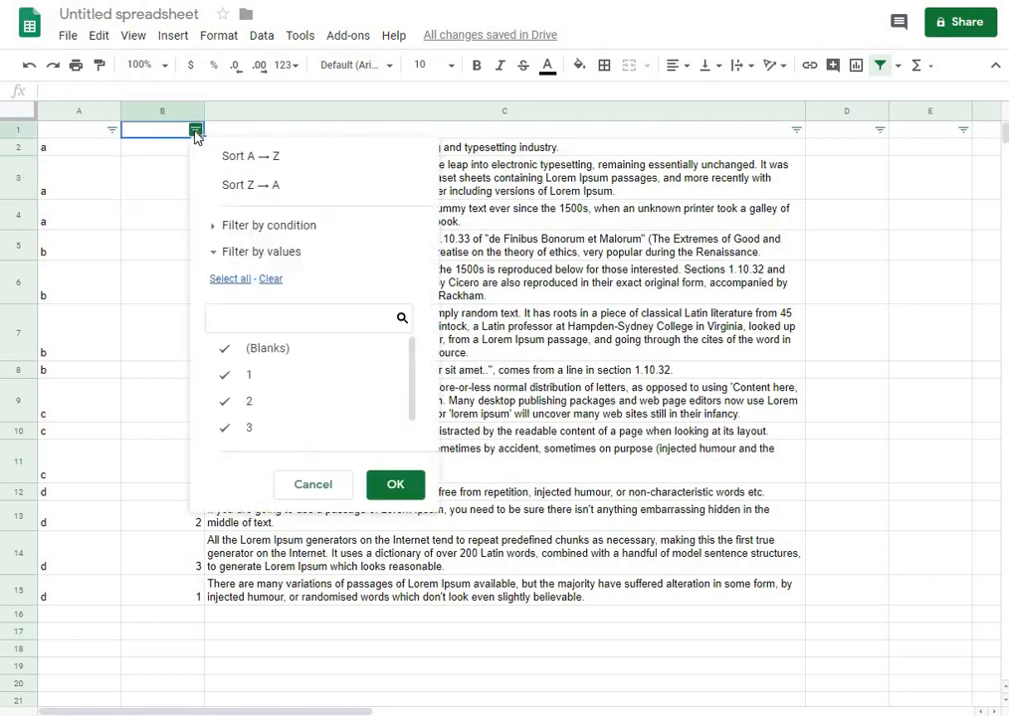
pyautogui.click(88, 132)
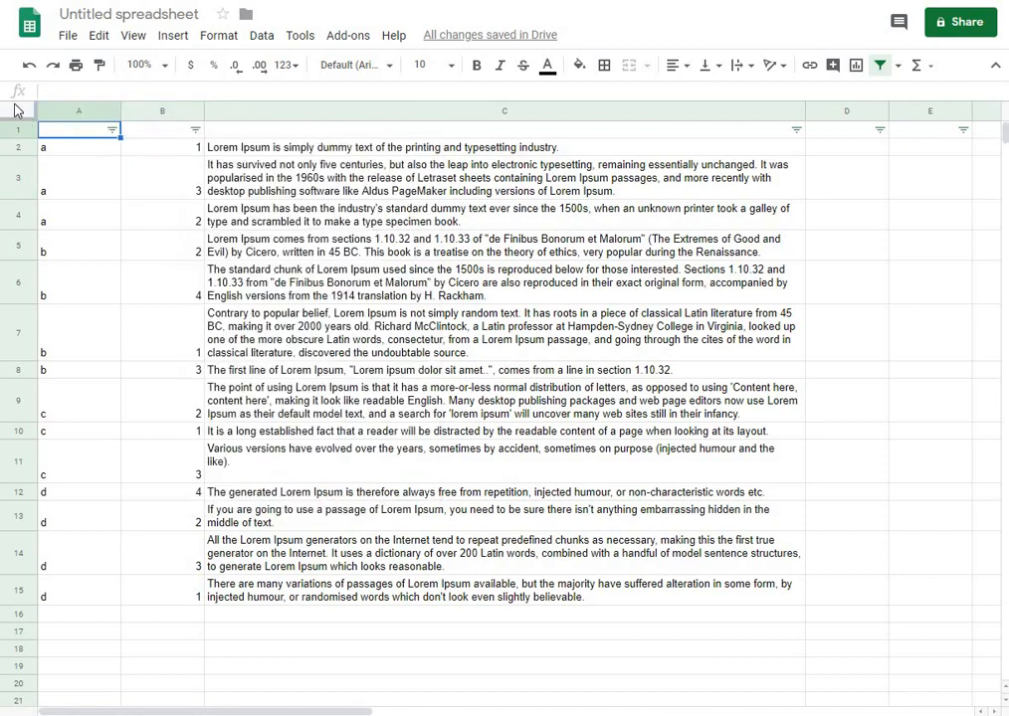
# Sort the whole sheet range by column A then column B, without a header row
pyautogui.click(17, 111)
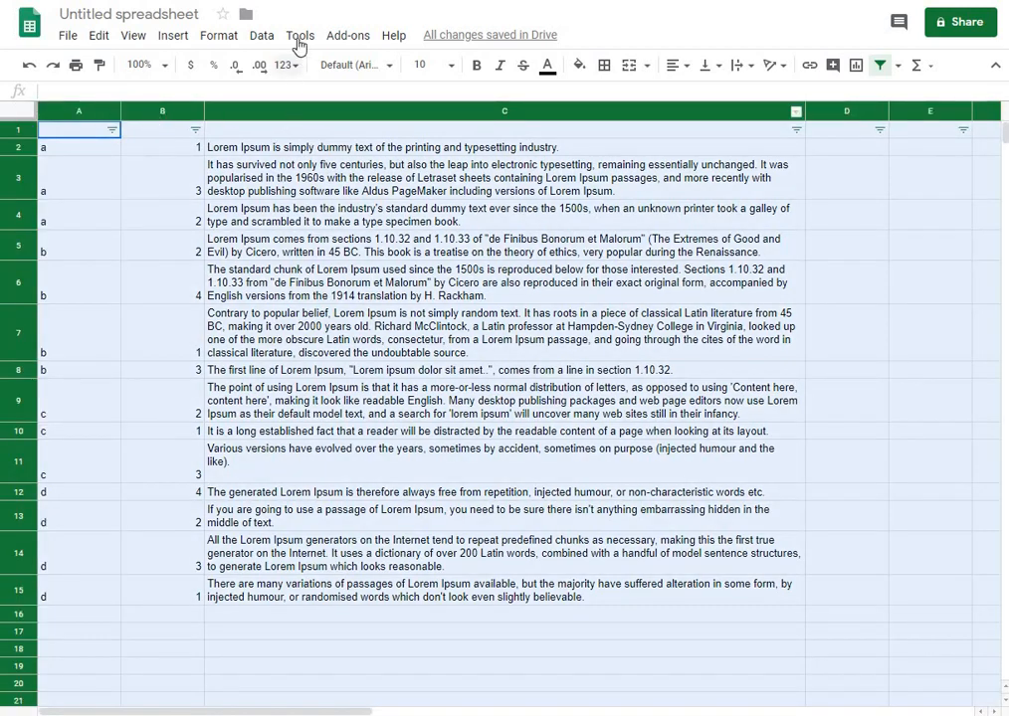
pyautogui.click(263, 36)
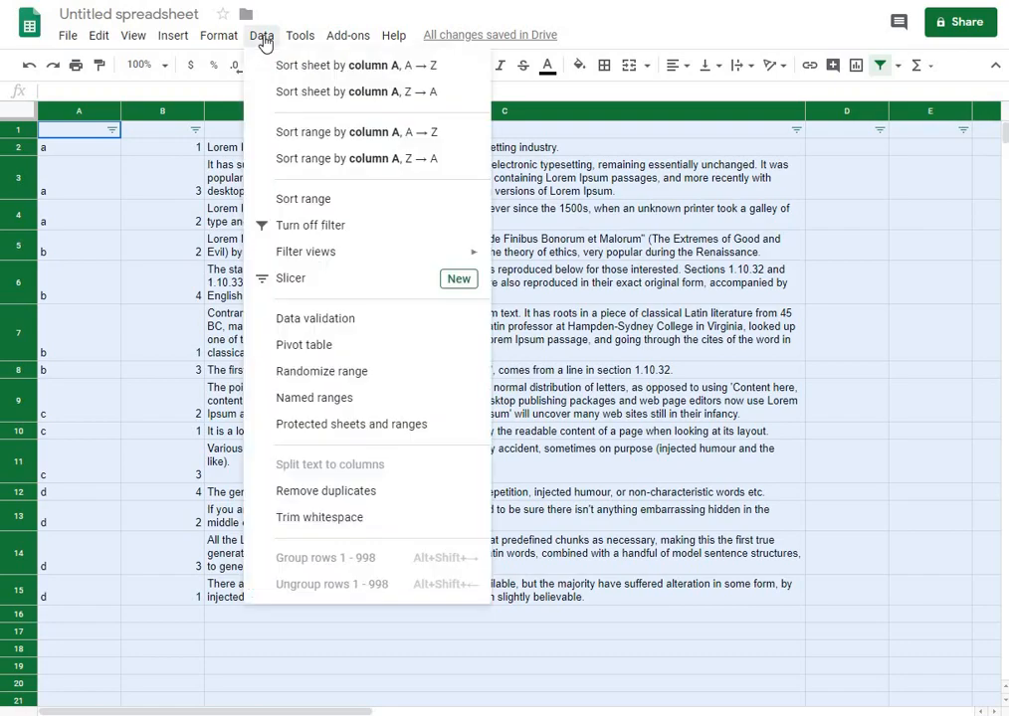
pyautogui.click(308, 199)
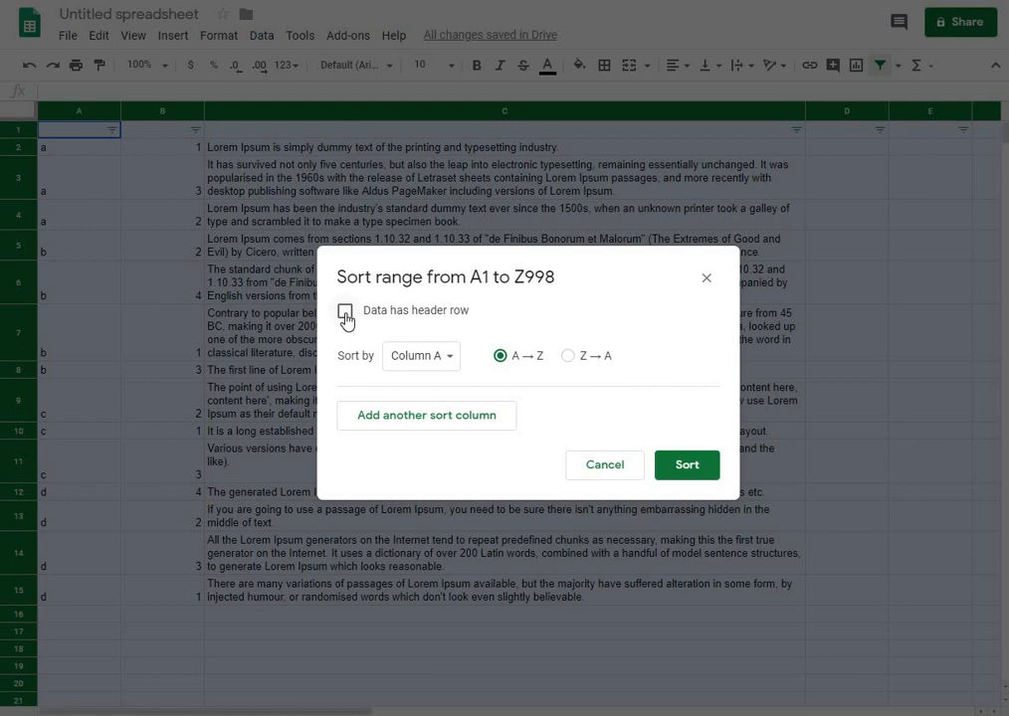
pyautogui.click(346, 316)
pyautogui.click(345, 314)
pyautogui.click(423, 428)
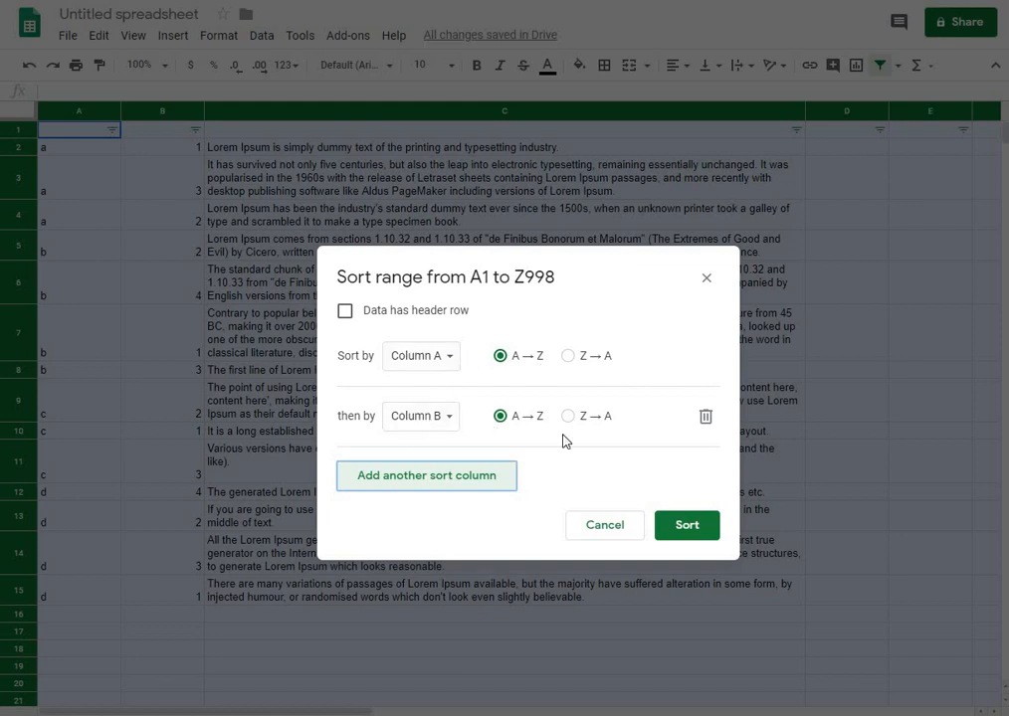
pyautogui.click(685, 525)
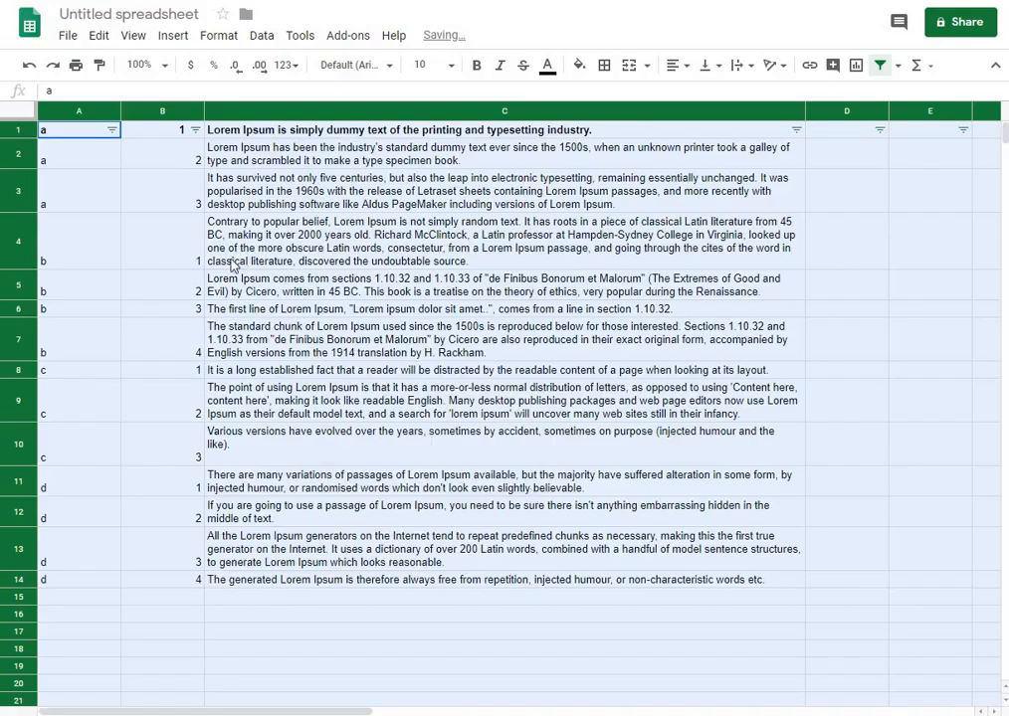
pyautogui.click(237, 261)
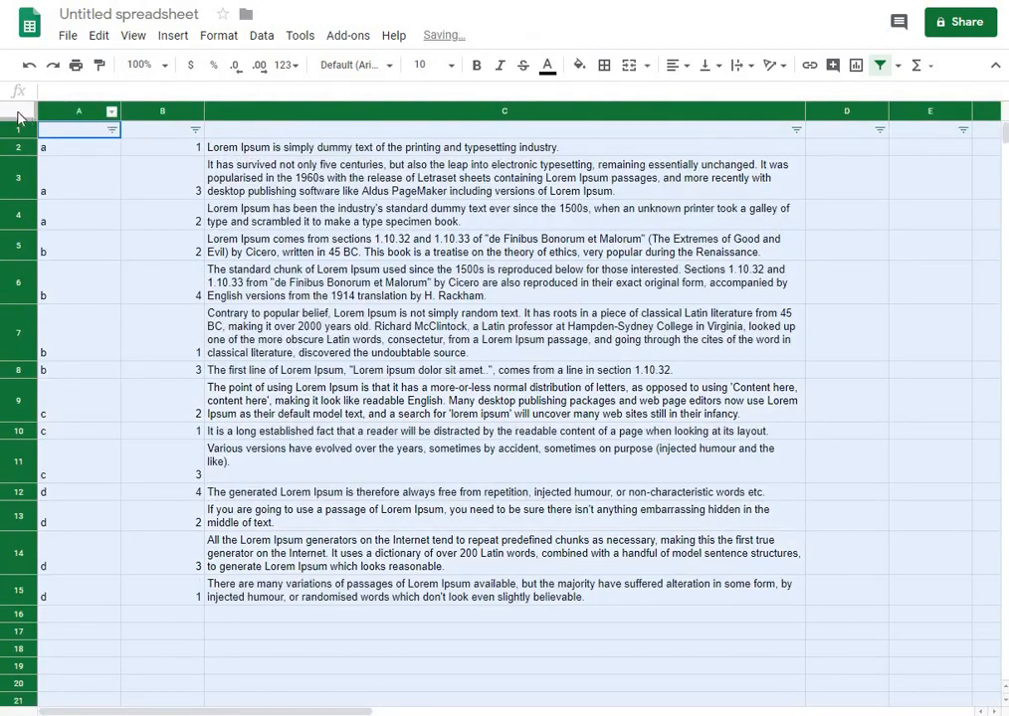
# Sort the whole sheet range, marked as having a header row, by column A then column B, both A to Z
pyautogui.click(265, 39)
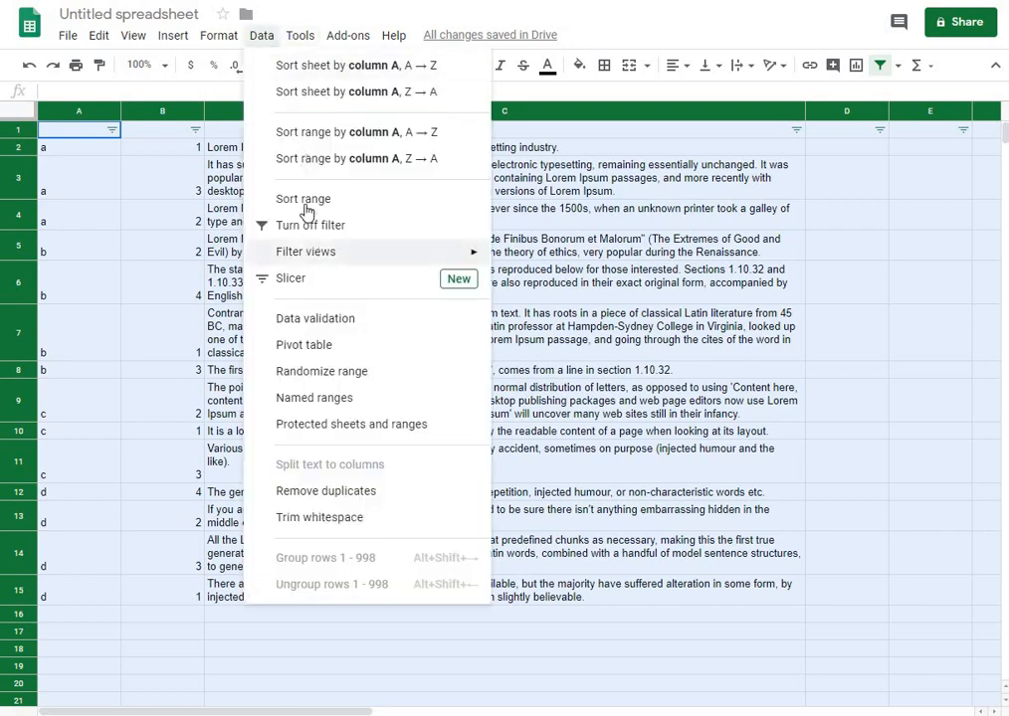
pyautogui.click(303, 202)
pyautogui.click(355, 312)
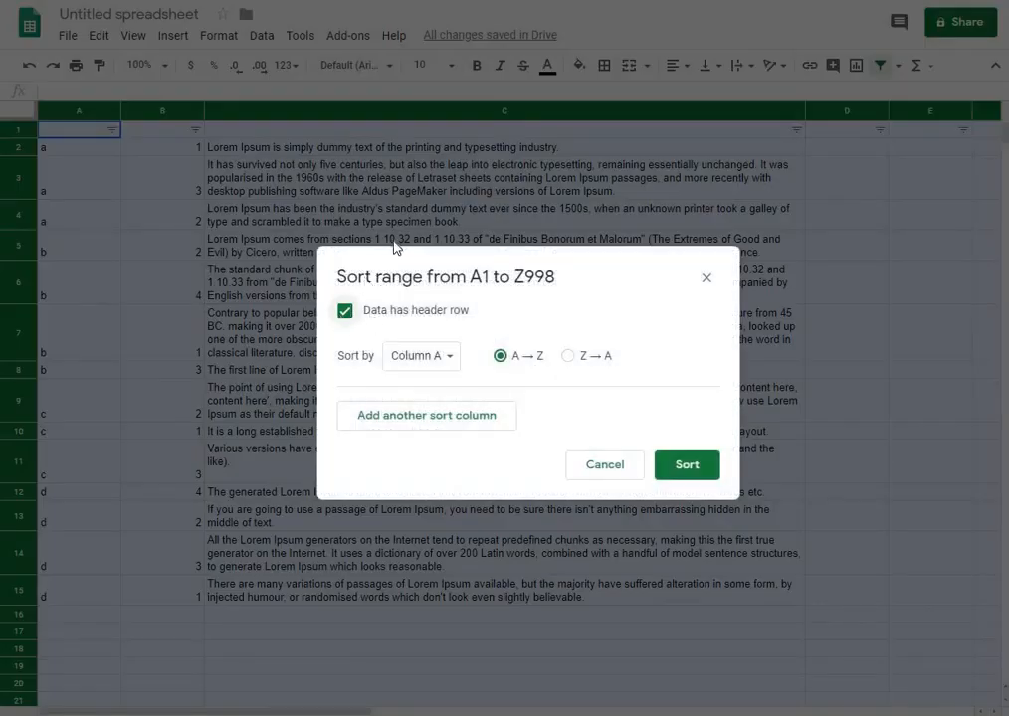
pyautogui.click(422, 418)
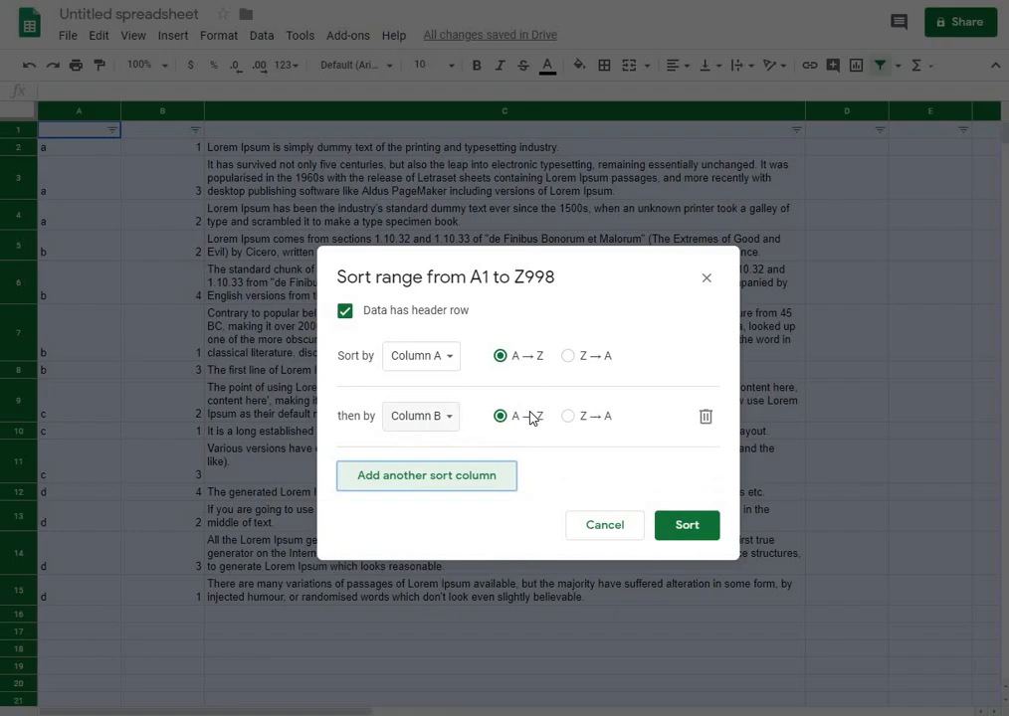
pyautogui.click(688, 527)
# Copy the text cells C2 to C15
pyautogui.click(391, 369)
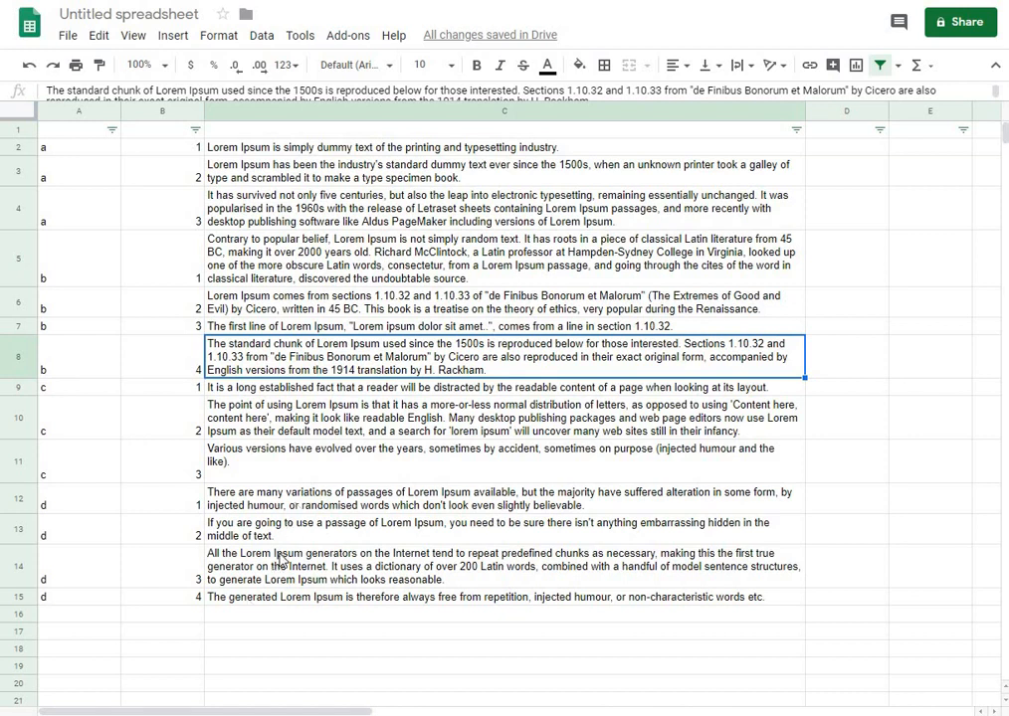
pyautogui.click(364, 152)
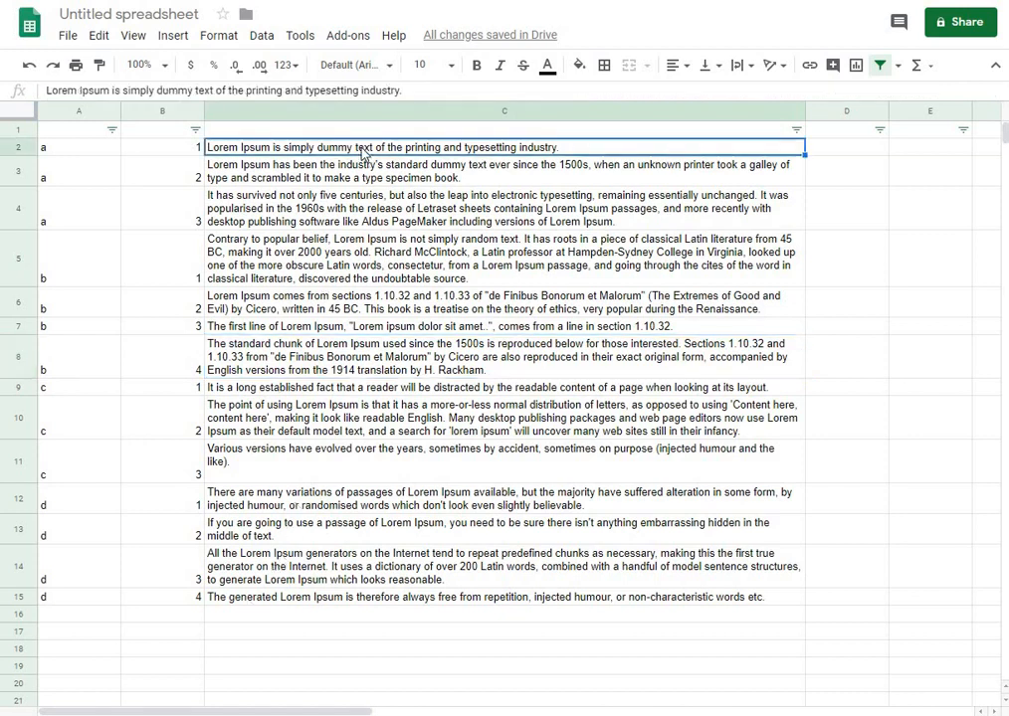
pyautogui.moveTo(364, 155); pyautogui.dragTo(404, 599)
pyautogui.hotkey('ctrl', 'c')
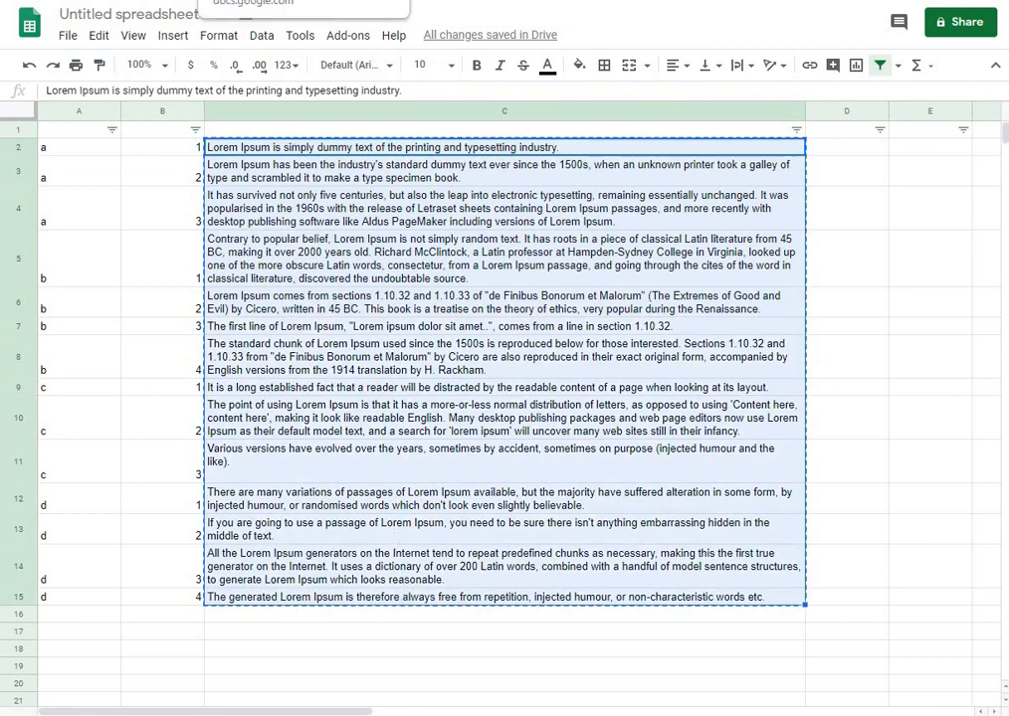
# Switch to the Google Docs document and paste the copied cells unlinked
pyautogui.click(298, 0)
pyautogui.hotkey('ctrl', 'v')
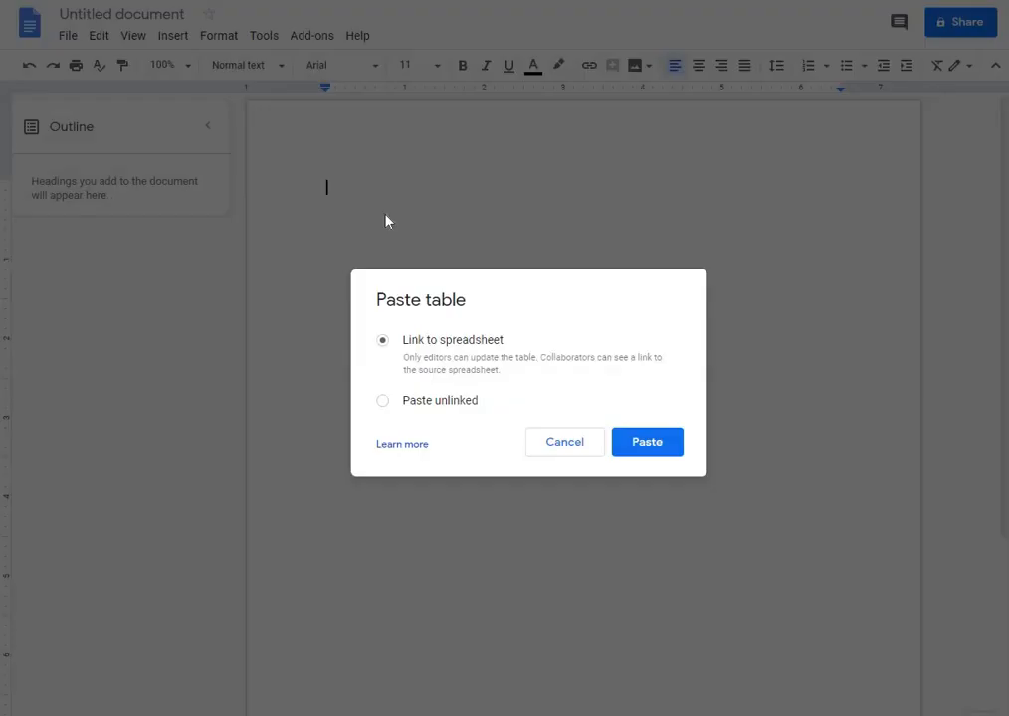
pyautogui.click(453, 402)
pyautogui.click(647, 444)
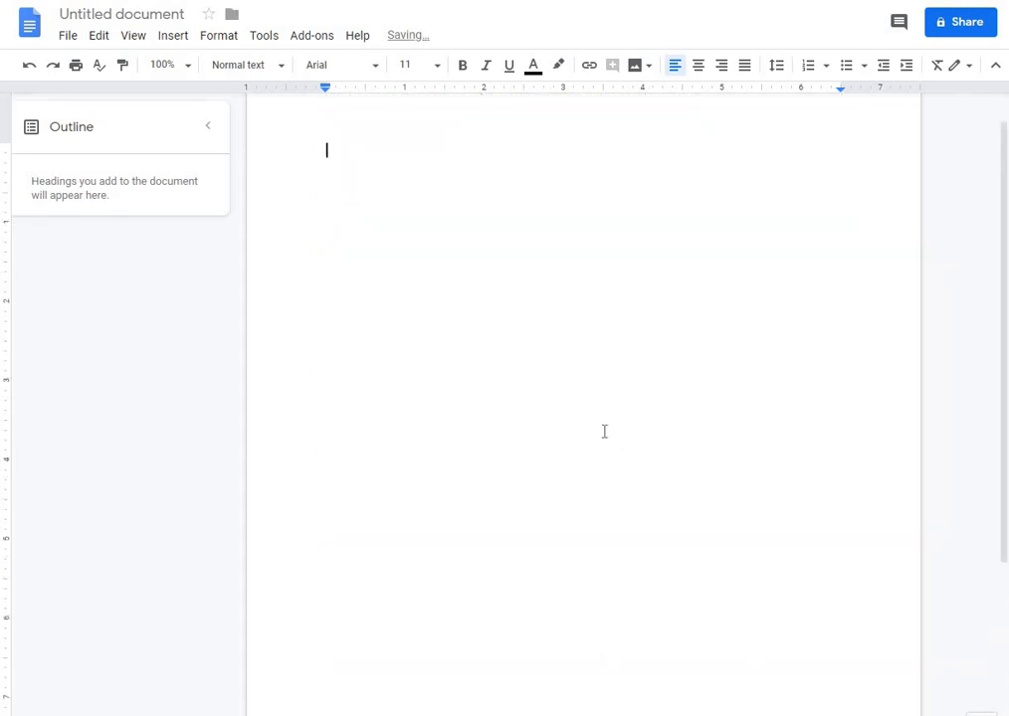
pyautogui.hotkey('ctrl', 'v')
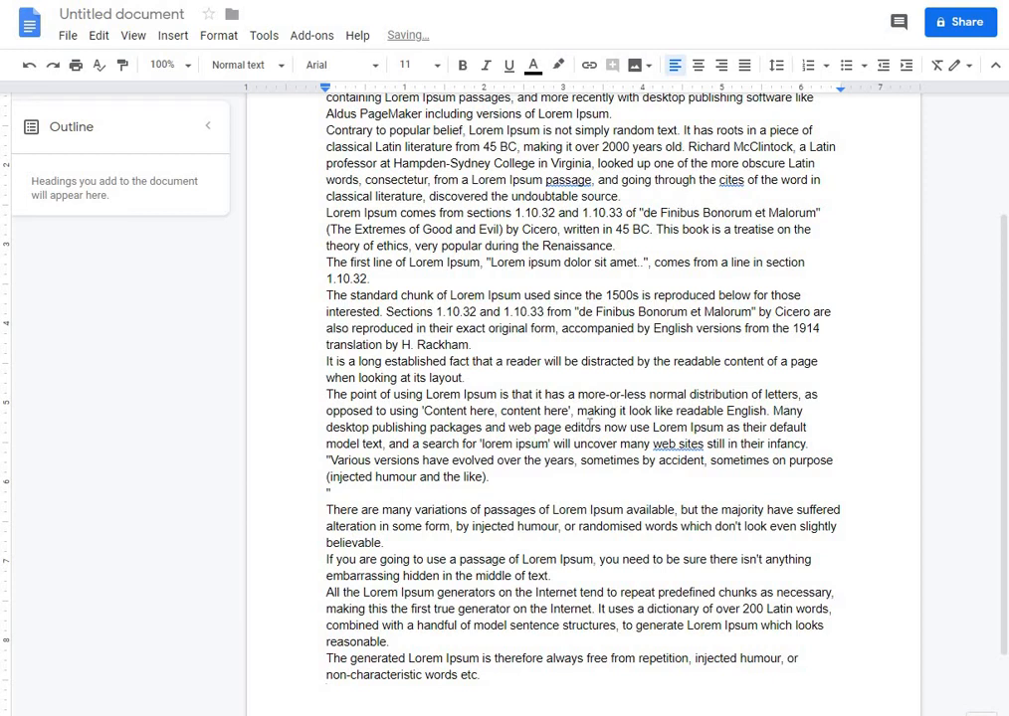
pyautogui.click(611, 395)
pyautogui.scroll(3, 609, 395)
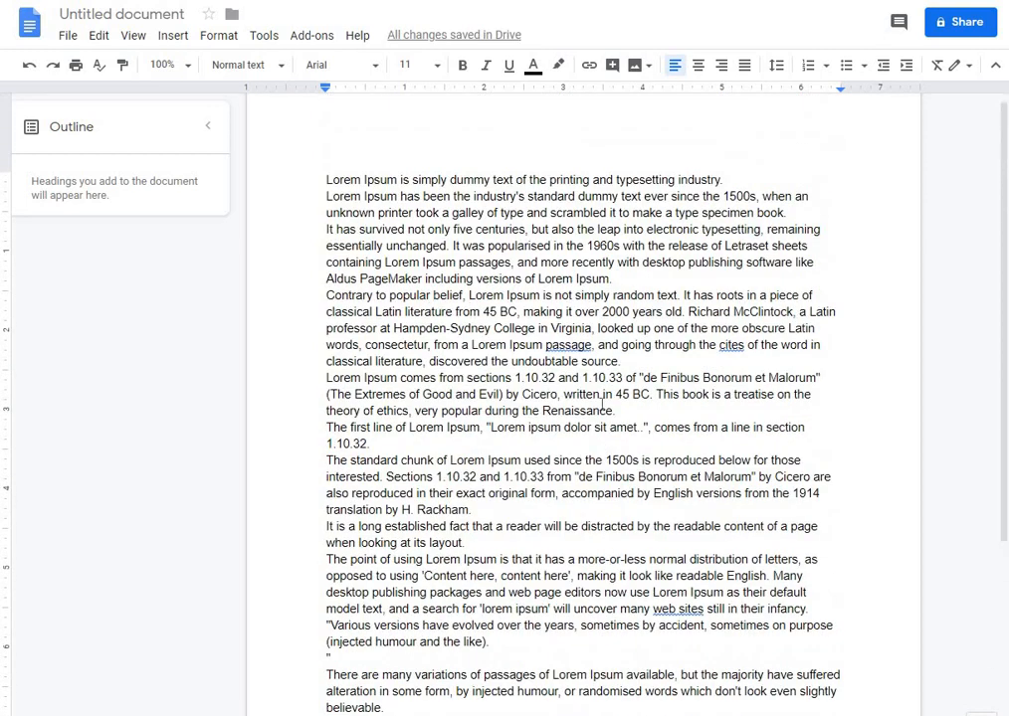